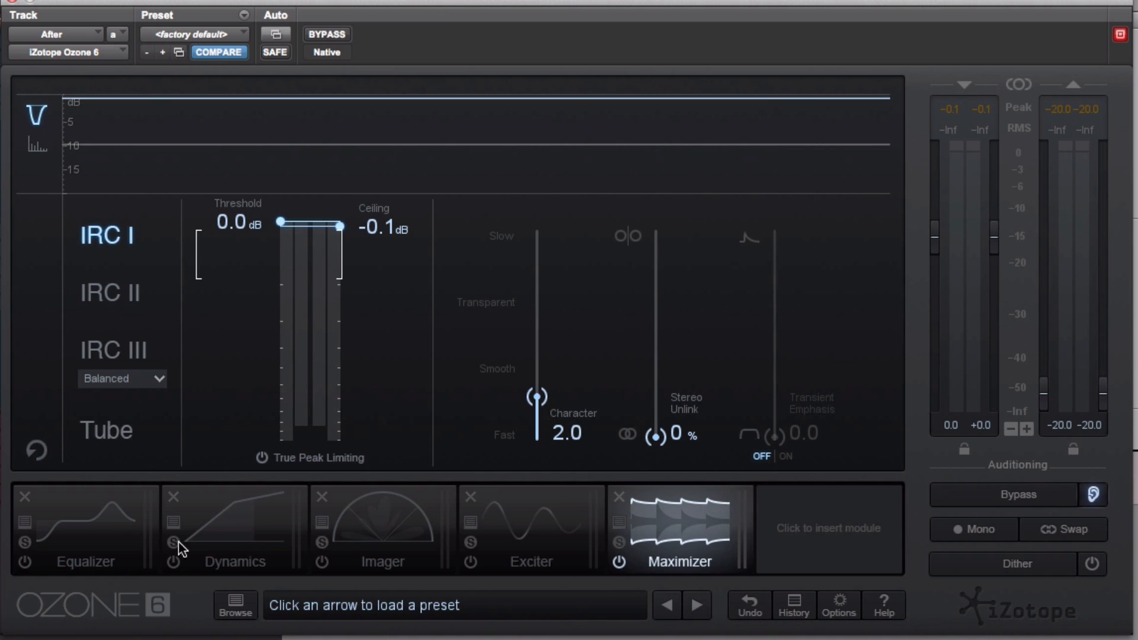
Step: View the Equalizer, Dynamics, Imager and Exciter modules one after another and return to the Maximizer
click(129, 526)
click(237, 521)
click(379, 513)
click(566, 513)
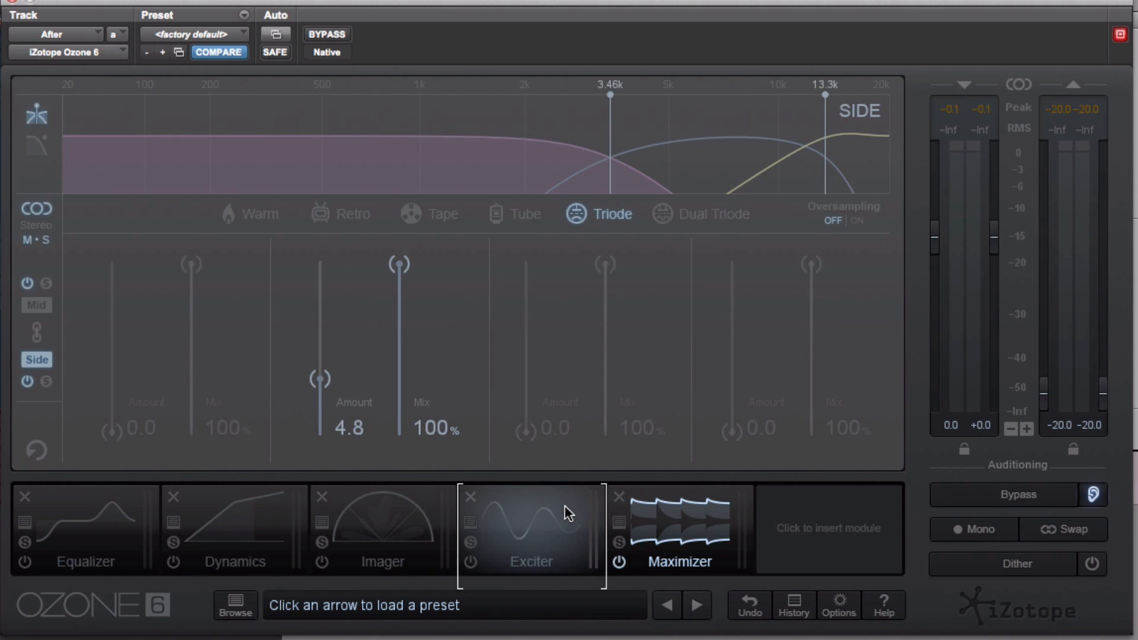
click(703, 508)
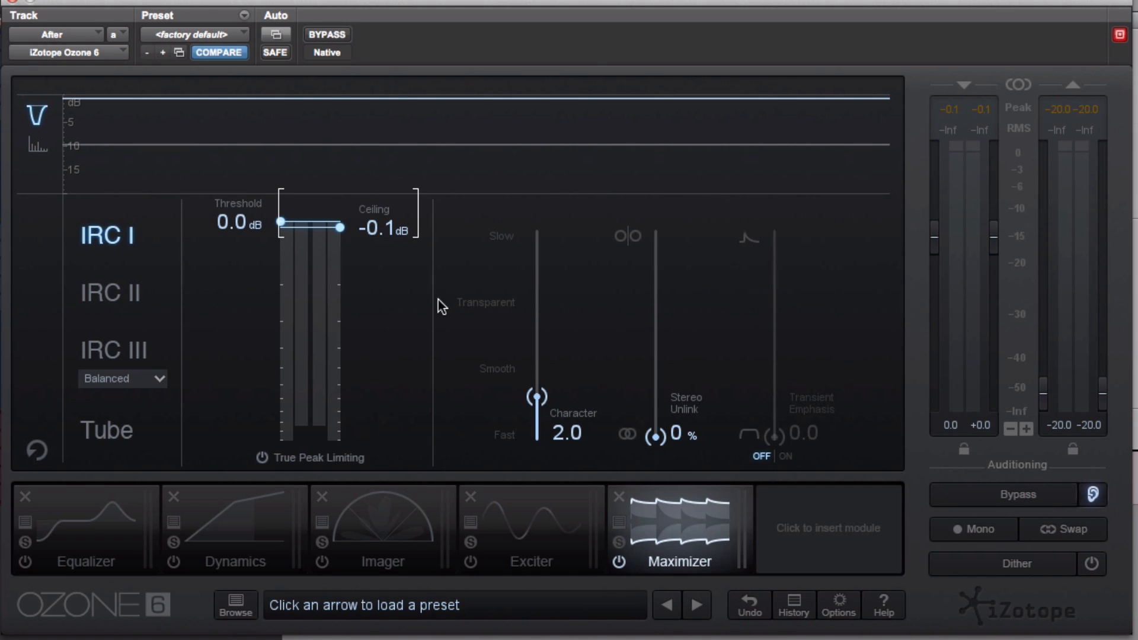
Step: Set the Maximizer's threshold to -2.0 dB and its ceiling to -0.3 dB
drag(281, 225, 289, 284)
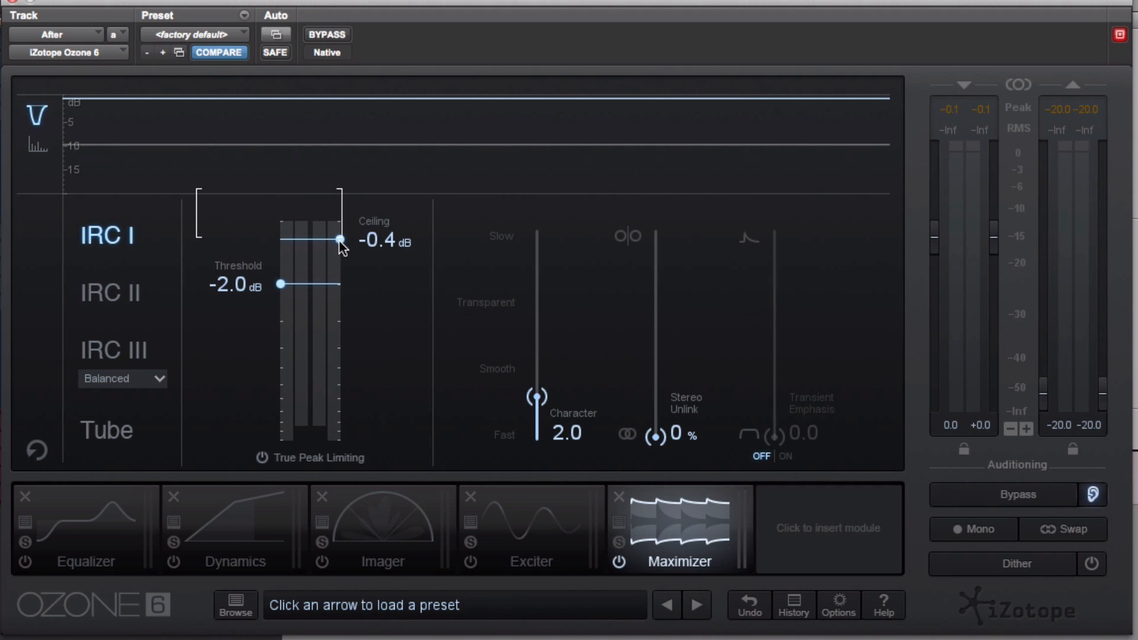
drag(340, 240, 340, 240)
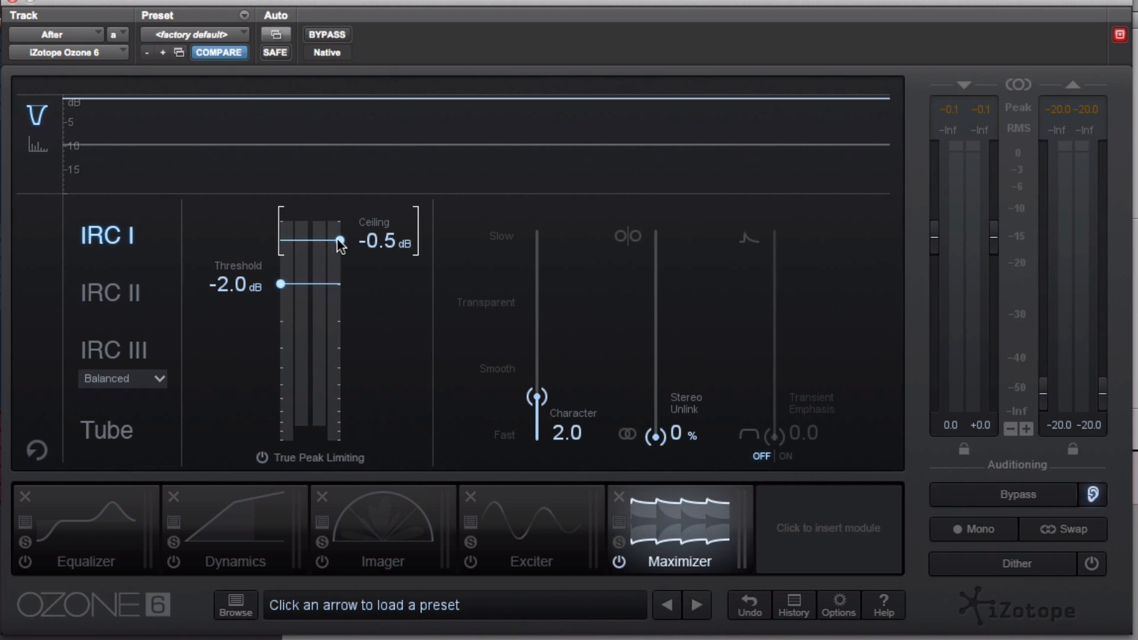
mouse_move(342, 240)
mouse_down()
mouse_move(350, 222)
mouse_move(339, 233)
mouse_up()
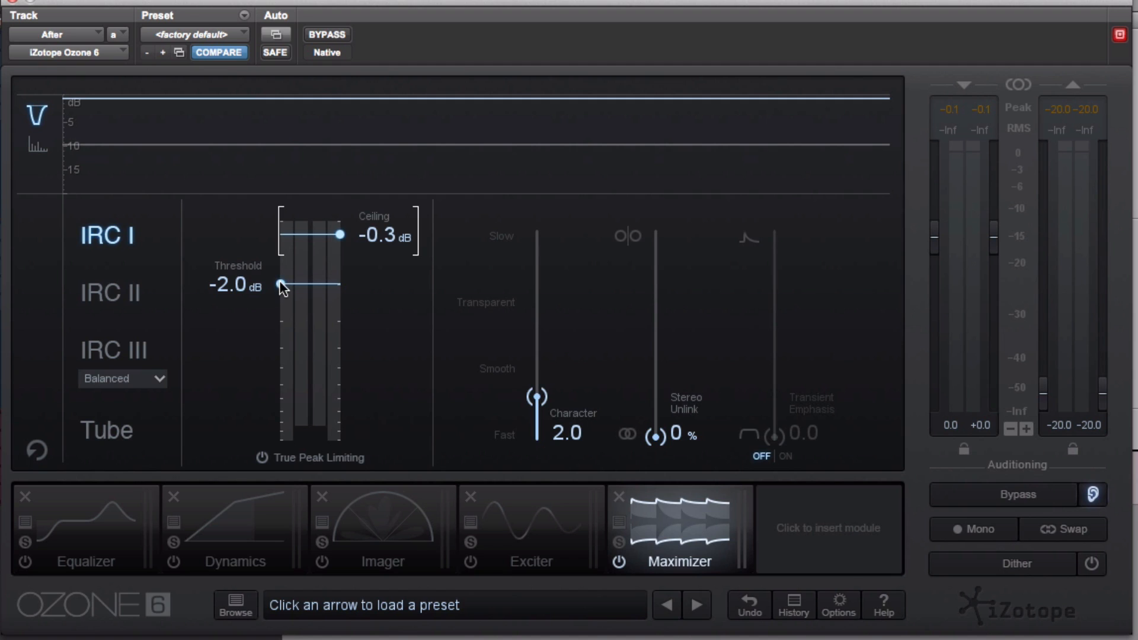
Step: Try Maximizer thresholds of -2.9, -1.3 and -1.0 dB, finishing at -3.0 dB
drag(281, 284, 281, 304)
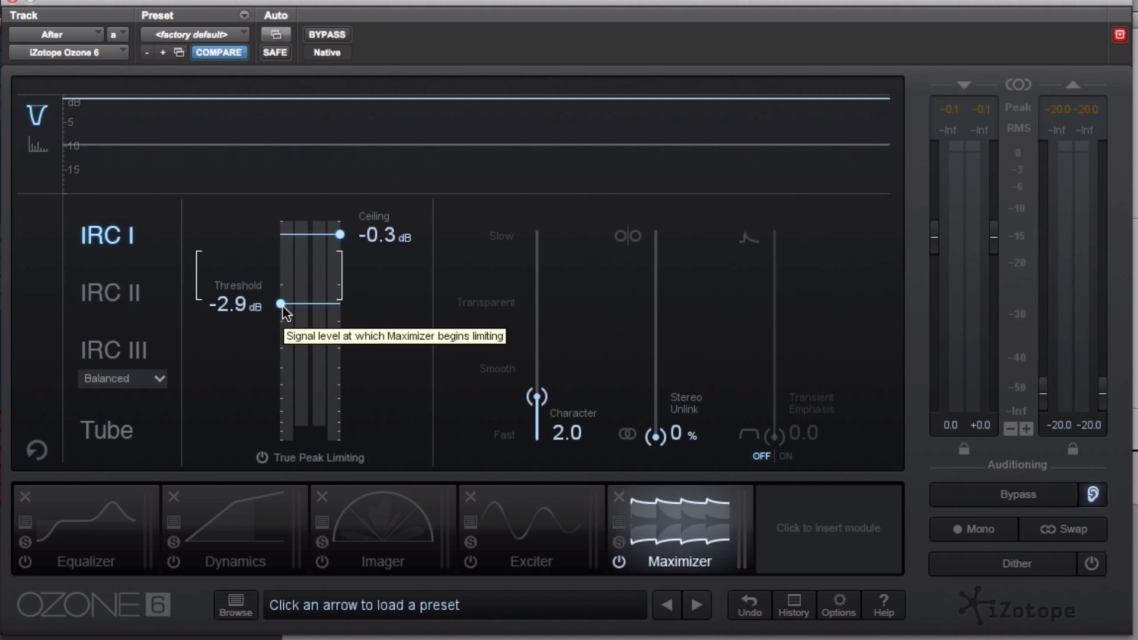
drag(281, 303, 296, 264)
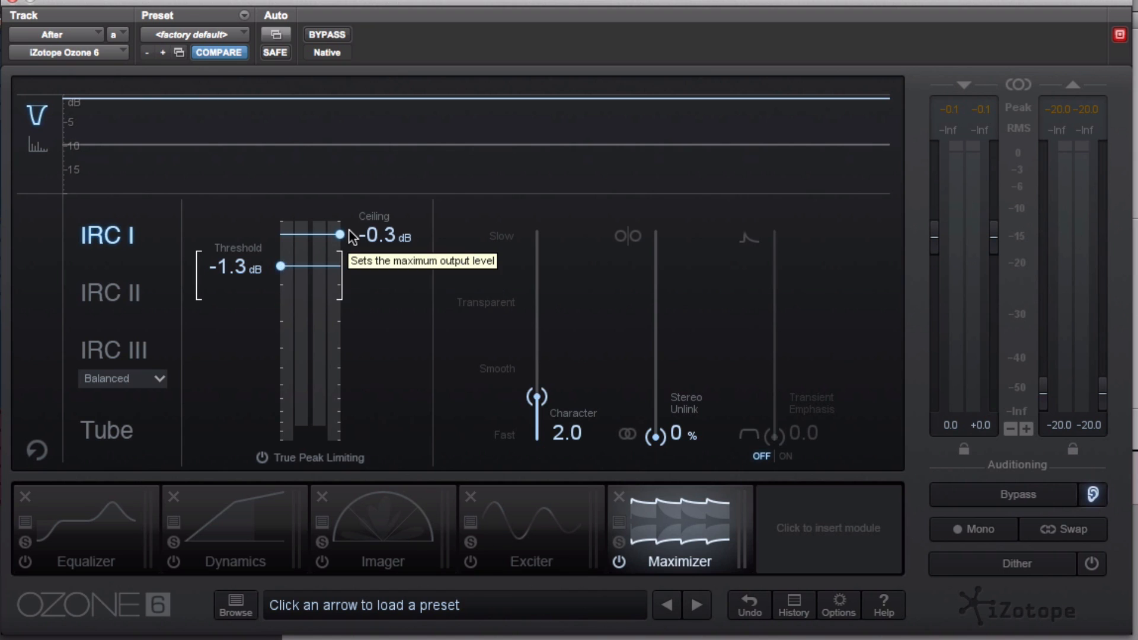
drag(282, 266, 282, 258)
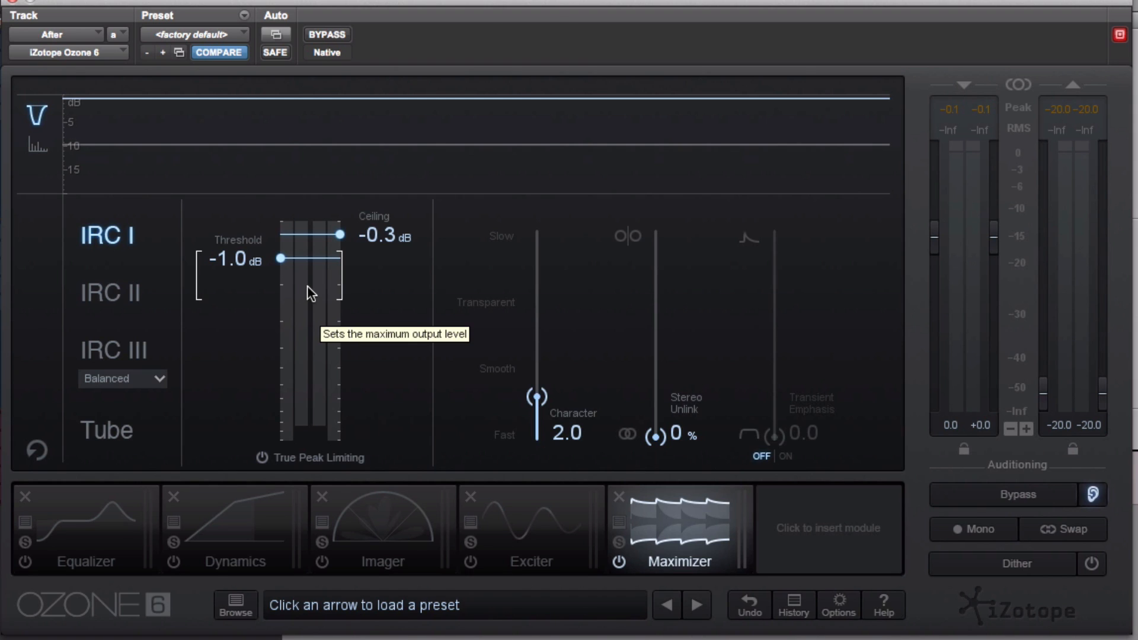
drag(281, 259, 283, 303)
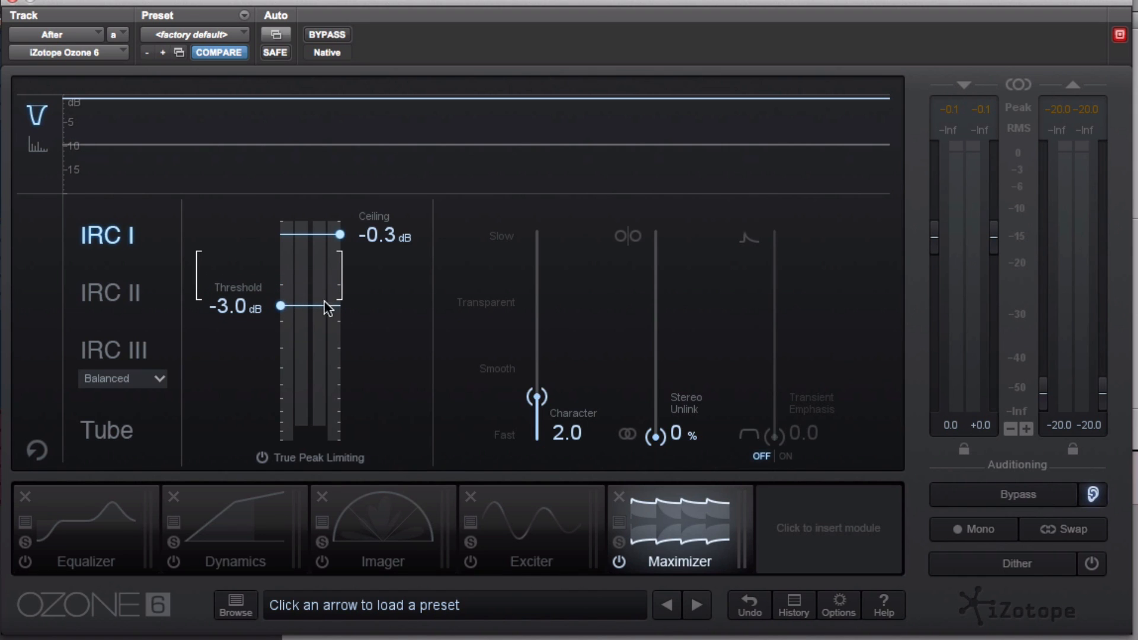
Step: Step through the IRC II and IRC III limiting modes and return the Maximizer to IRC I
click(115, 293)
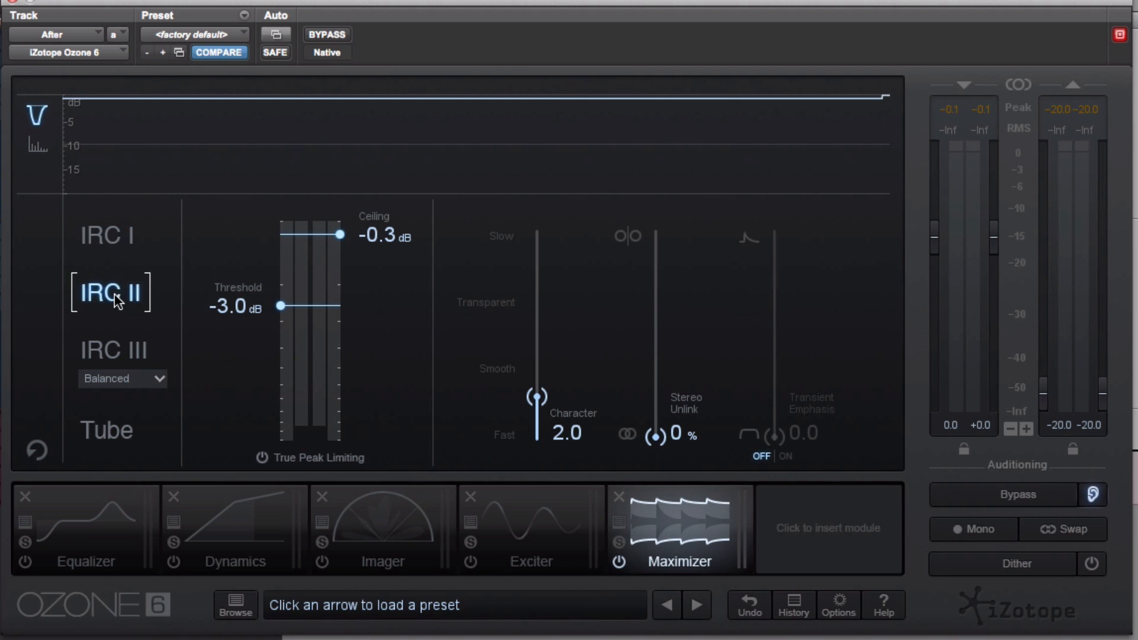
click(124, 347)
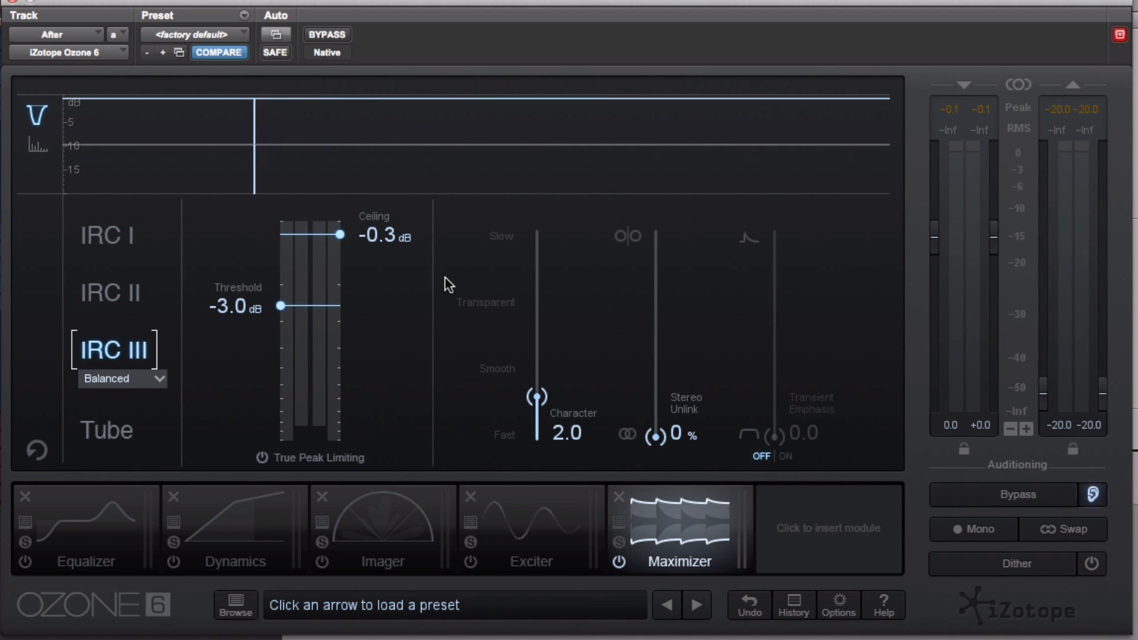
click(129, 241)
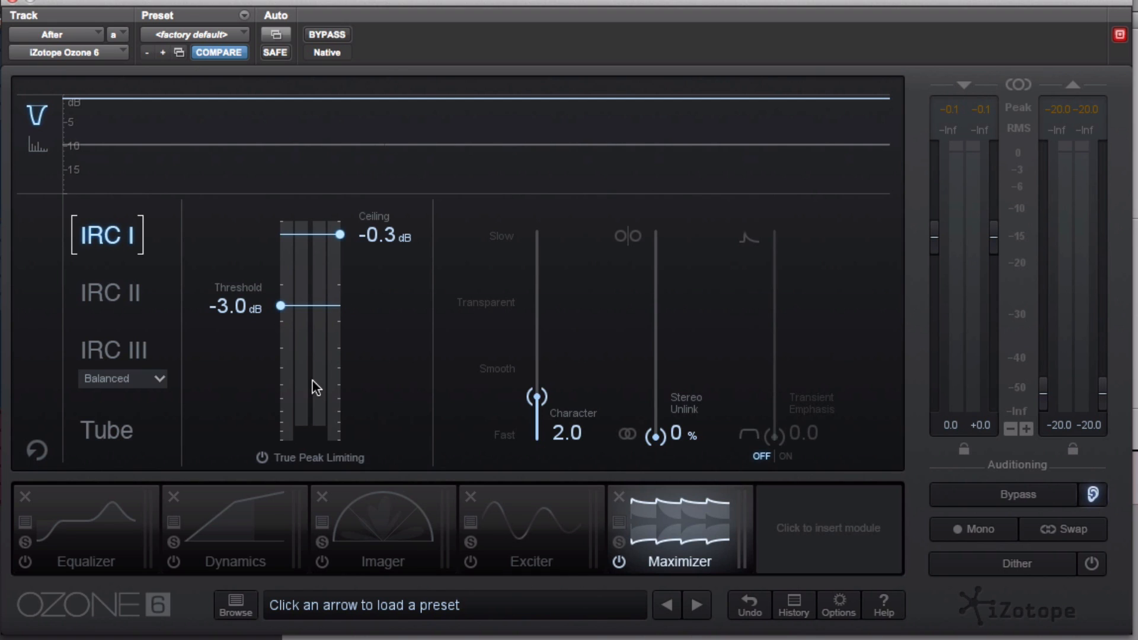
click(114, 300)
click(123, 354)
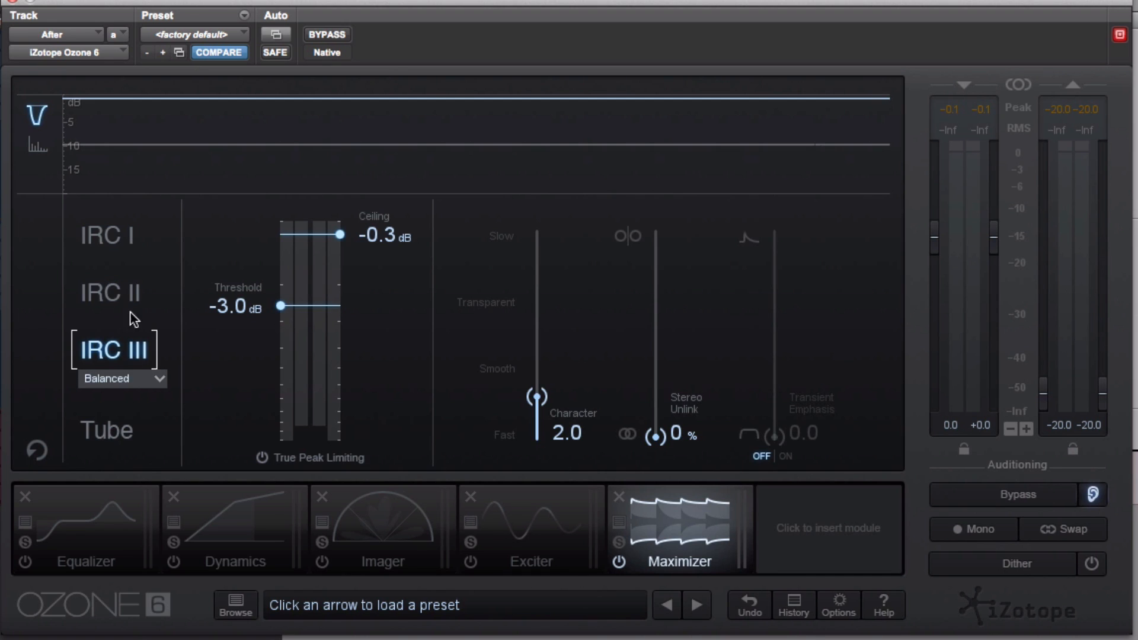
click(107, 237)
Step: Set the Maximizer's ceiling to -0.4 dB and, with the track playing, lower its threshold to -6.7 dB
drag(340, 234, 342, 238)
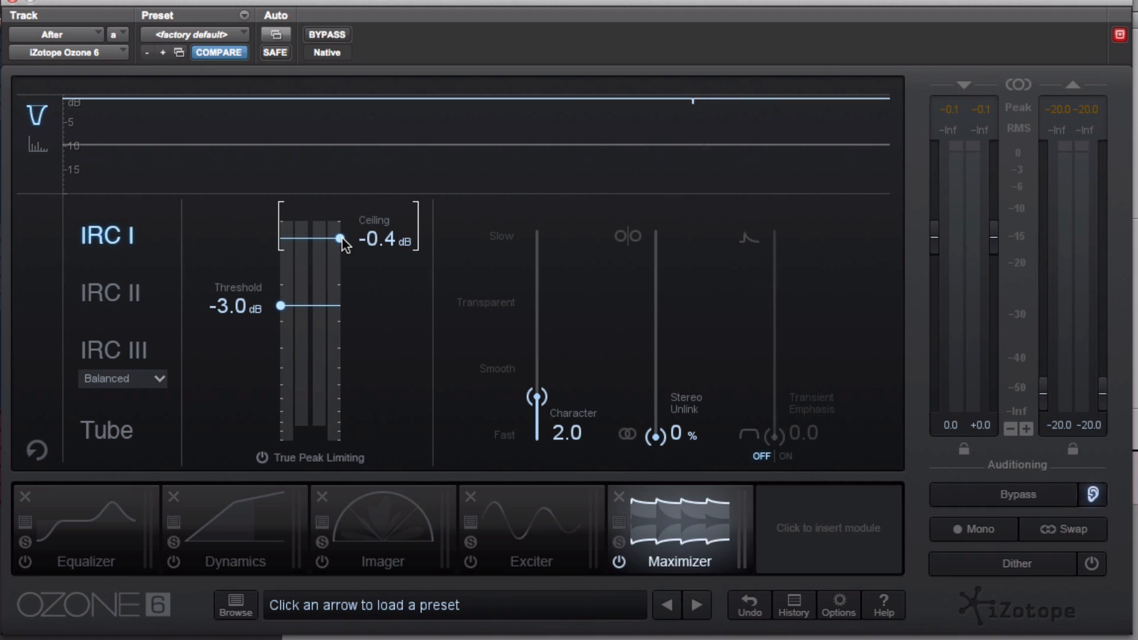
drag(280, 306, 282, 330)
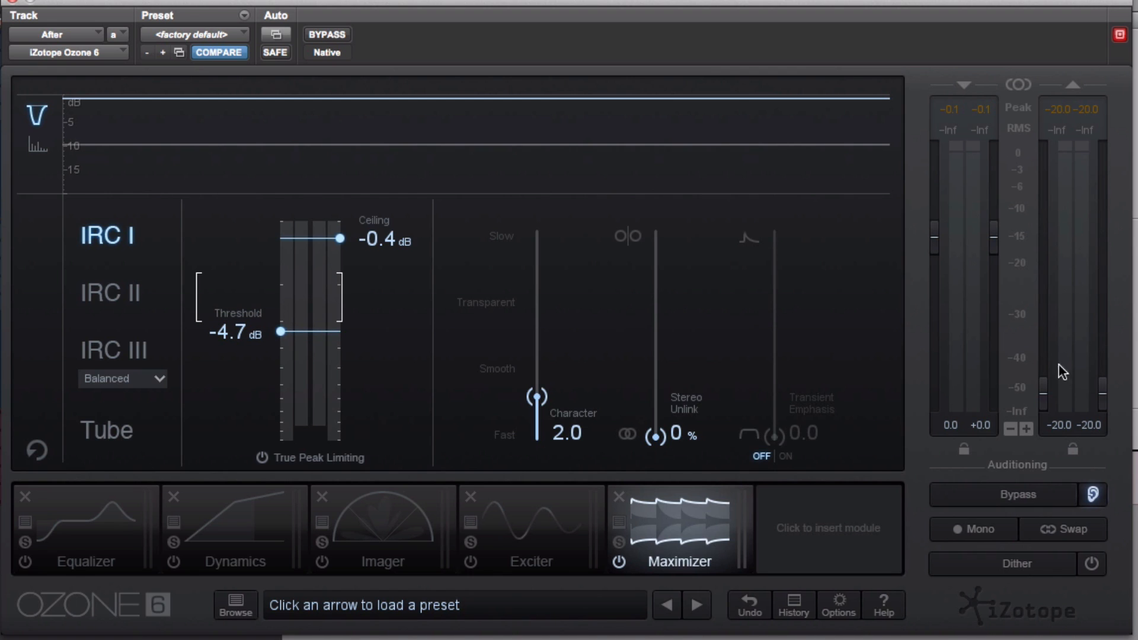
key(space)
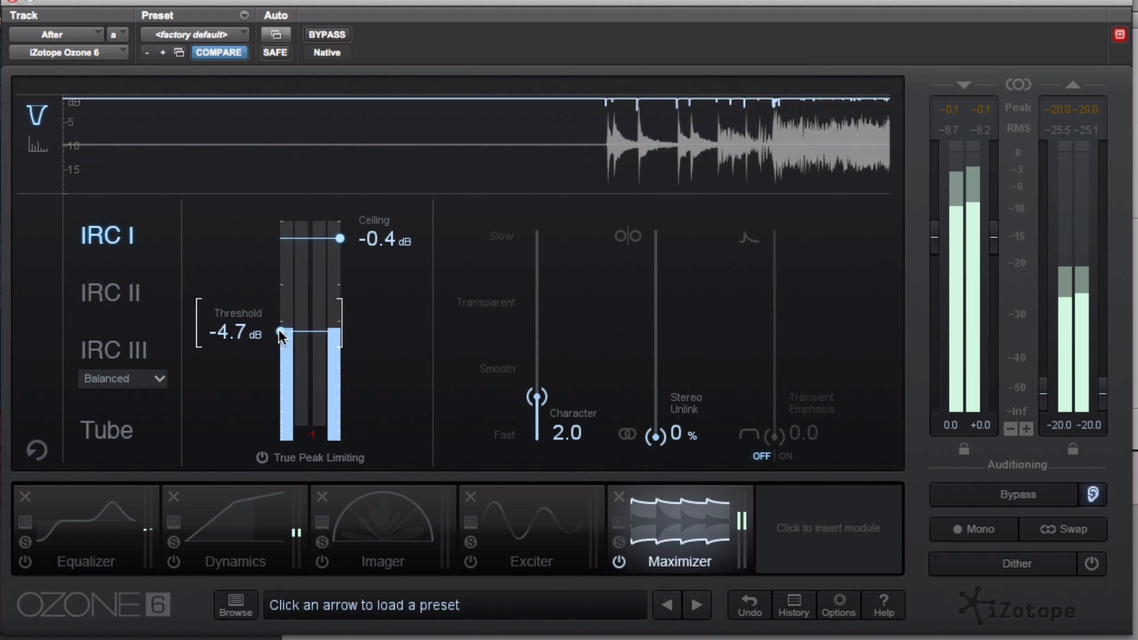
drag(281, 331, 280, 355)
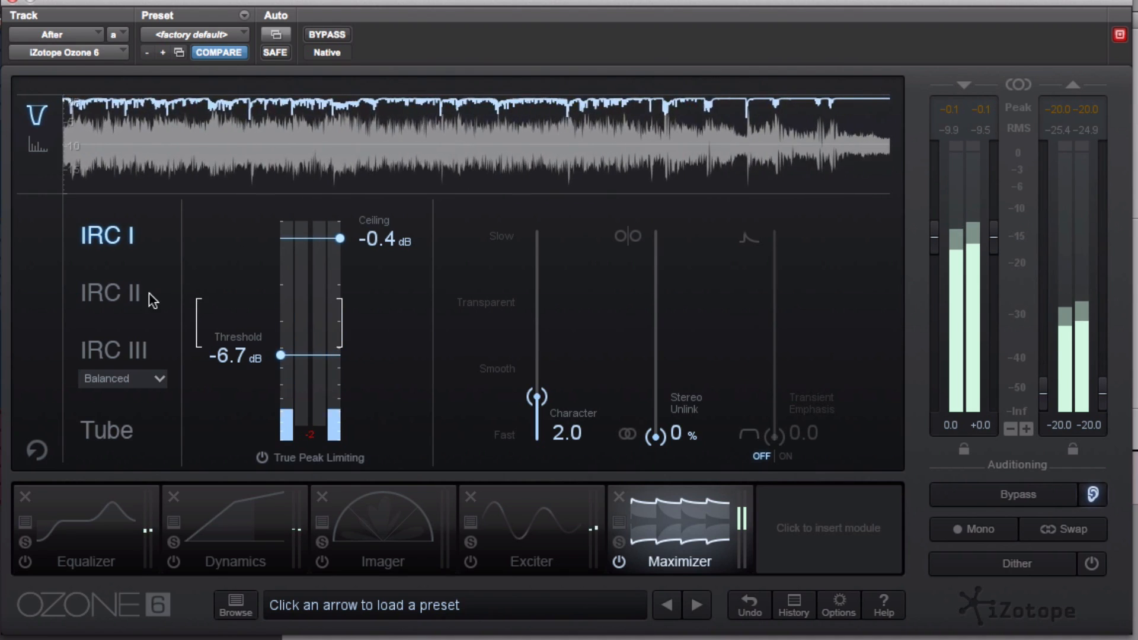
Step: Lower the threshold to -8.6 dB in IRC II and audition the IRC I, IRC III and Tube modes during playback
click(127, 293)
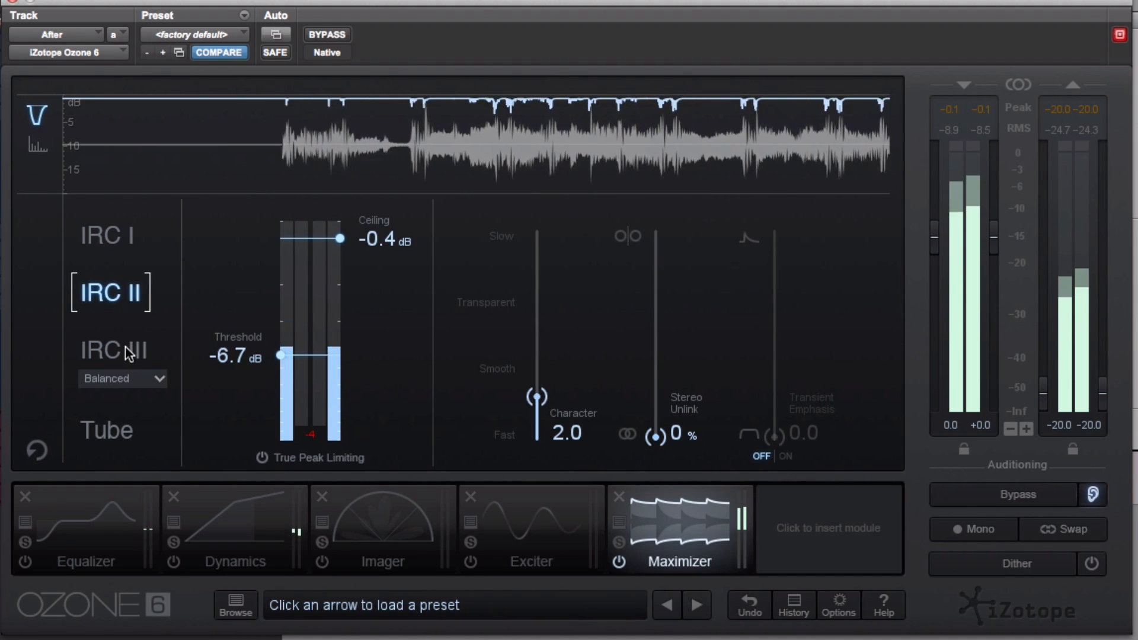
drag(283, 345, 276, 376)
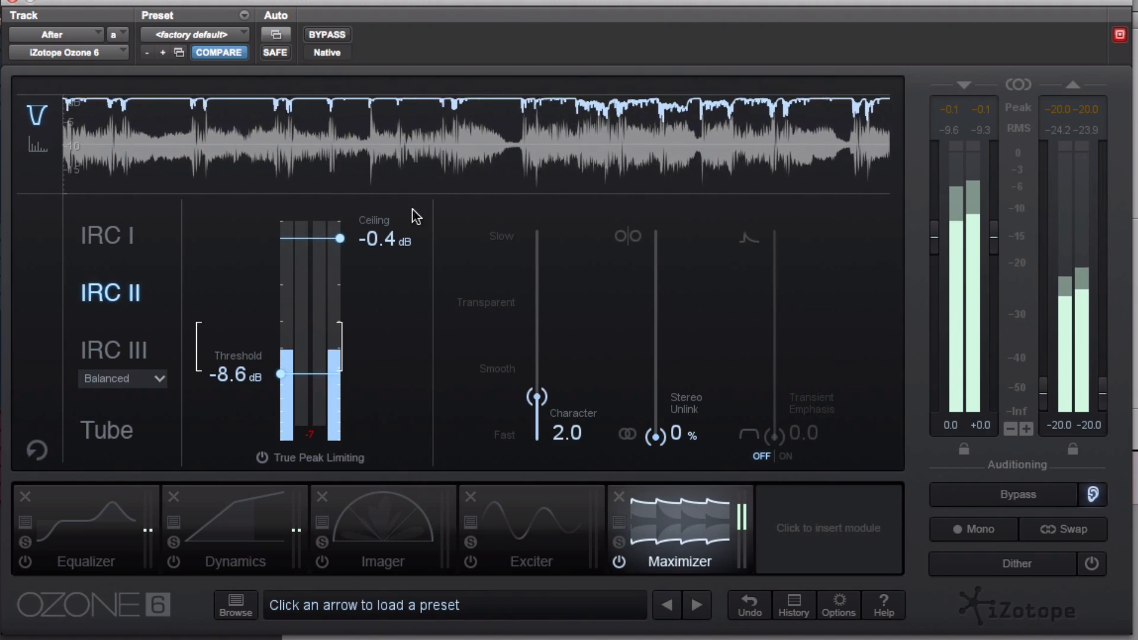
click(125, 232)
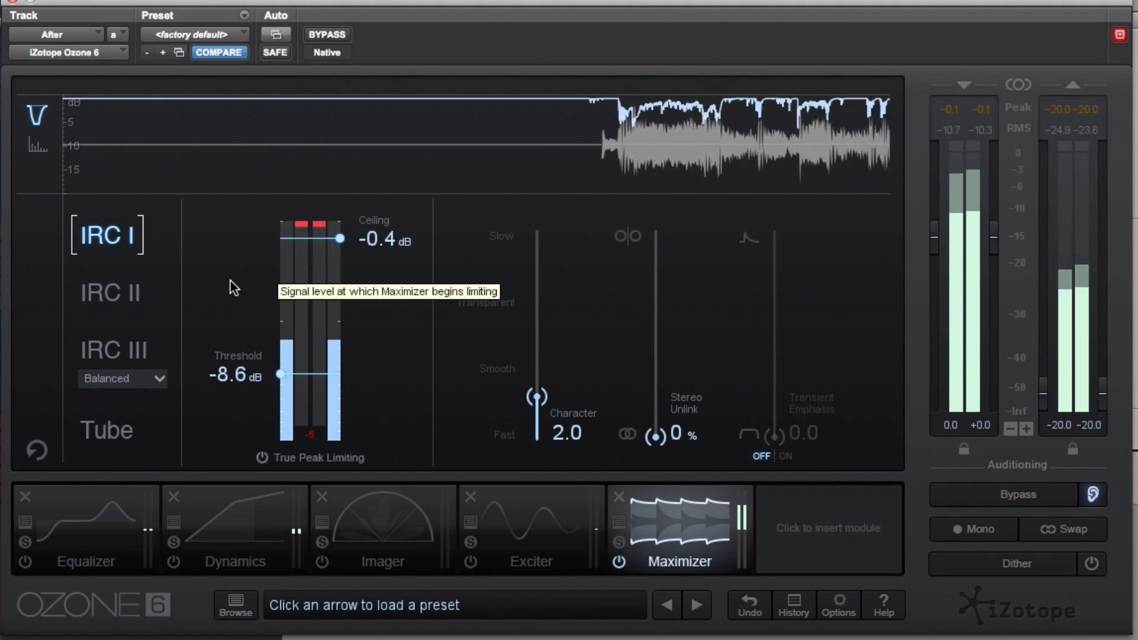
click(119, 345)
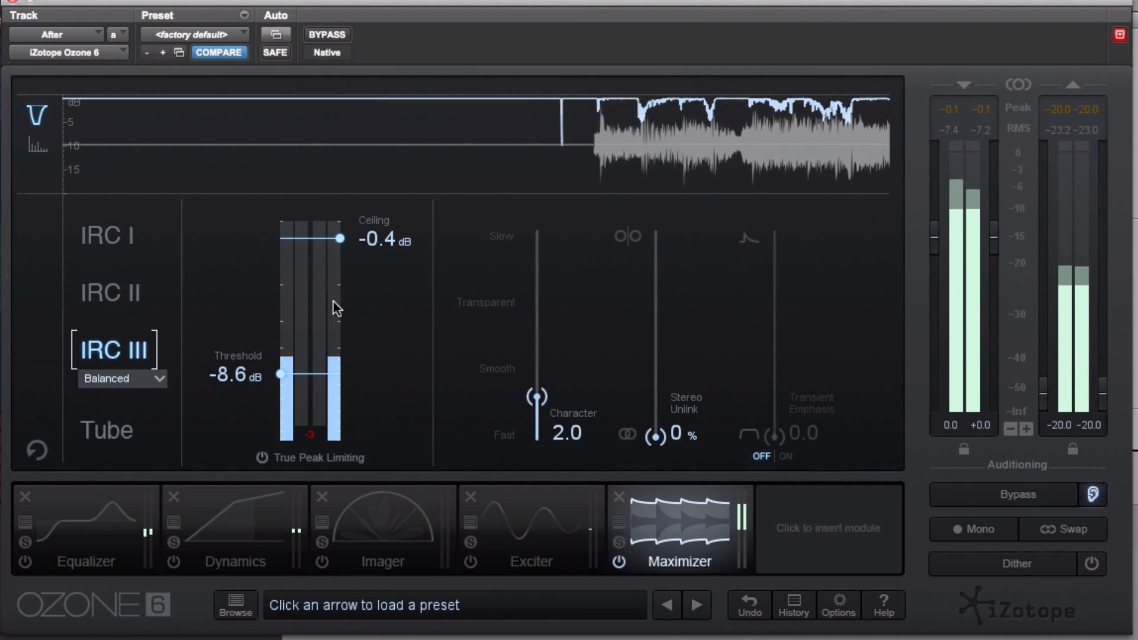
click(112, 426)
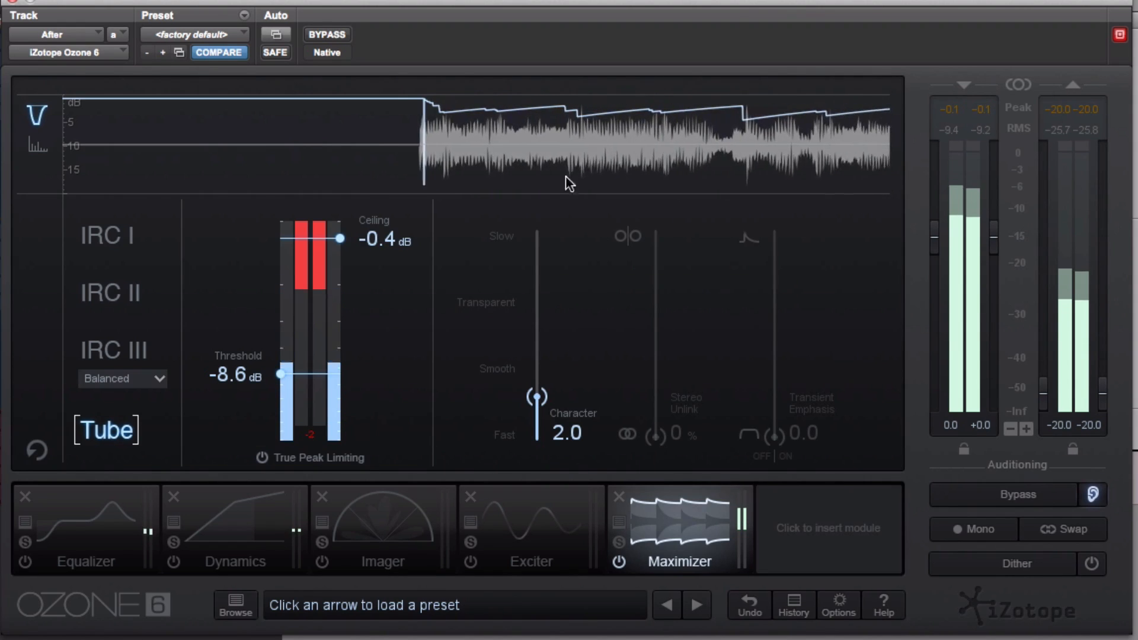
Step: Audition the IRC III limiting mode with its Pumping style during playback
click(120, 303)
click(116, 354)
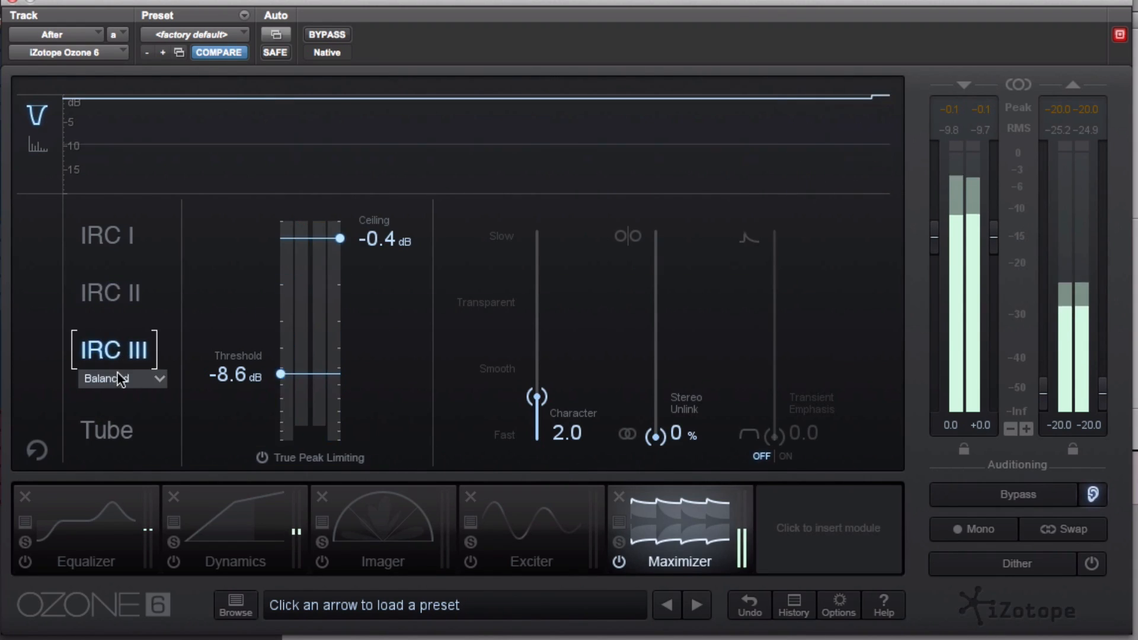
click(129, 379)
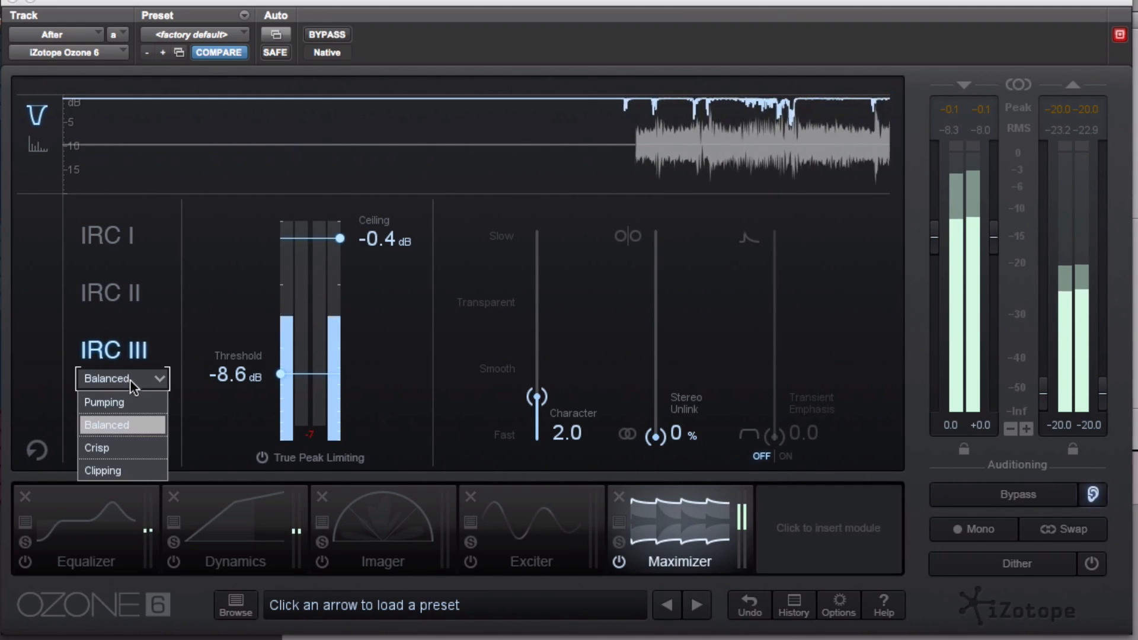
click(123, 403)
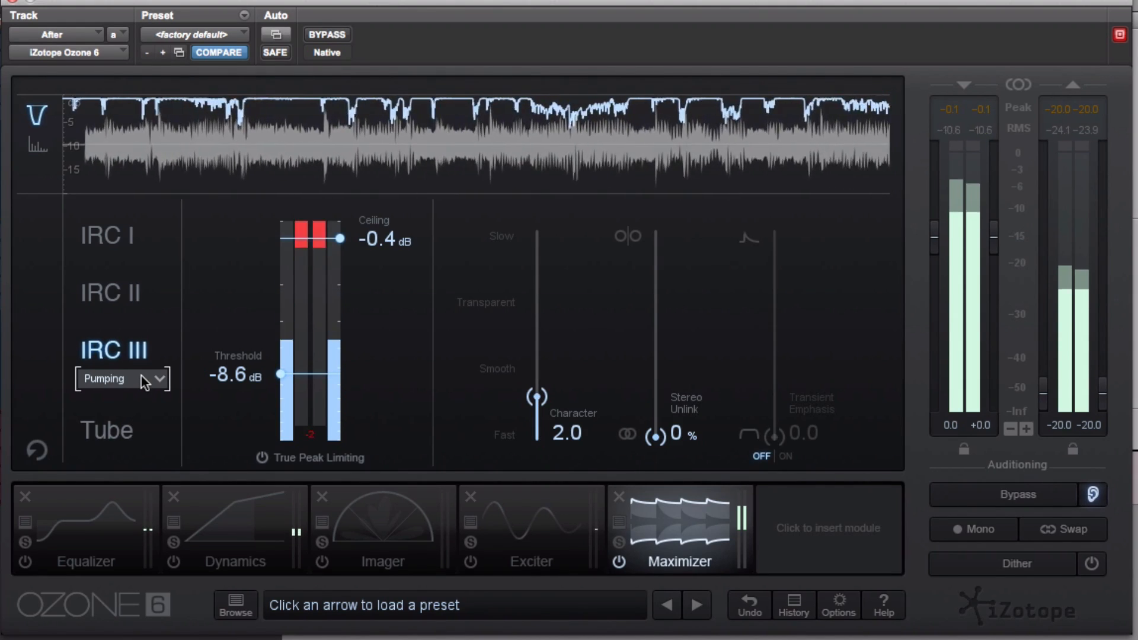
Step: Switch the Maximizer back to IRC I and raise its threshold to -5.9 dB
click(119, 296)
click(114, 241)
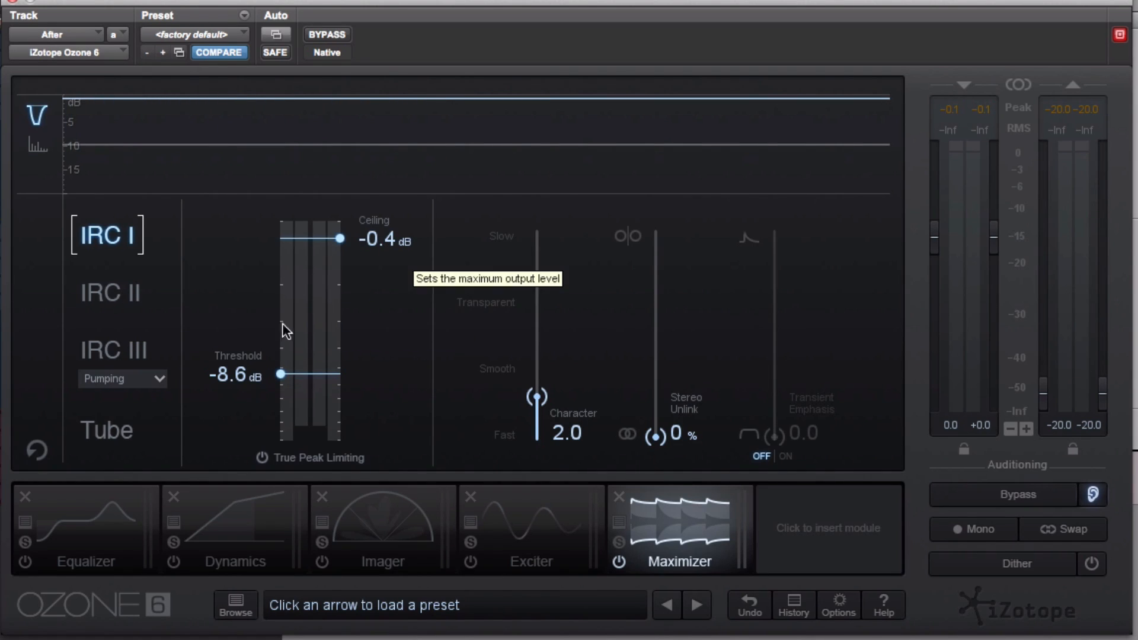
drag(282, 373, 281, 348)
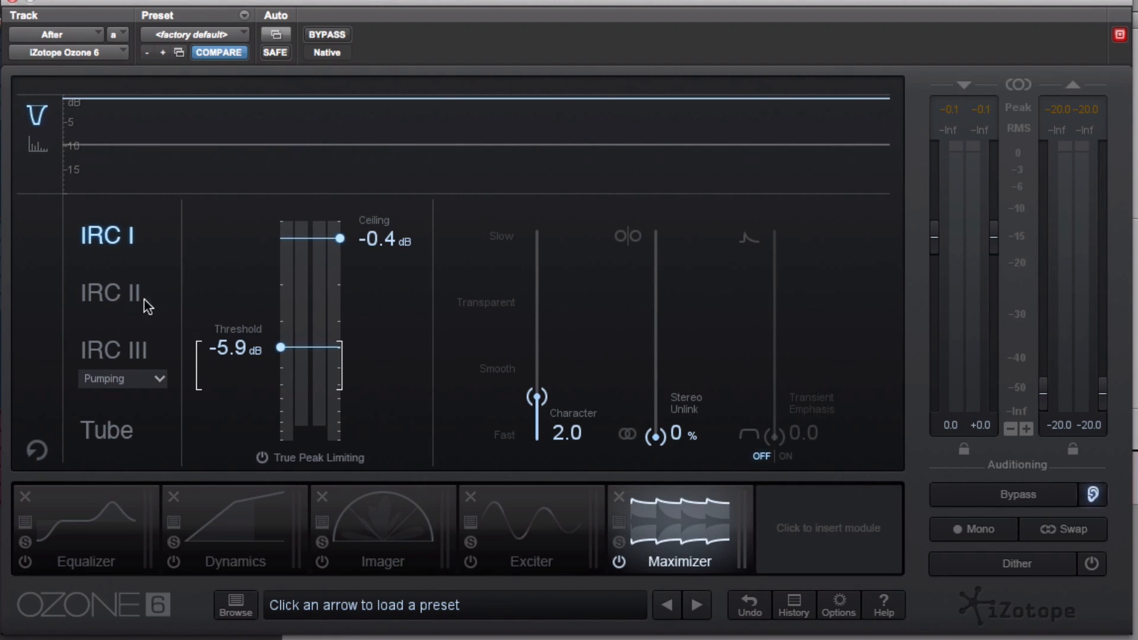
Step: Switch the Maximizer to IRC III and choose the Balanced style
click(130, 293)
click(115, 350)
click(132, 391)
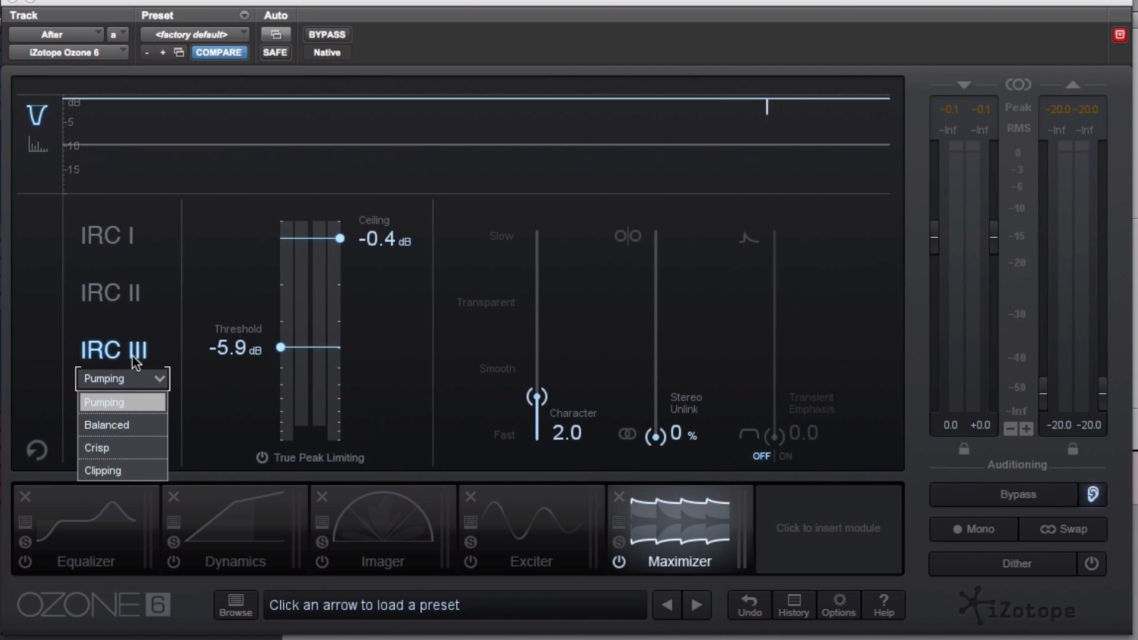
click(135, 378)
click(123, 418)
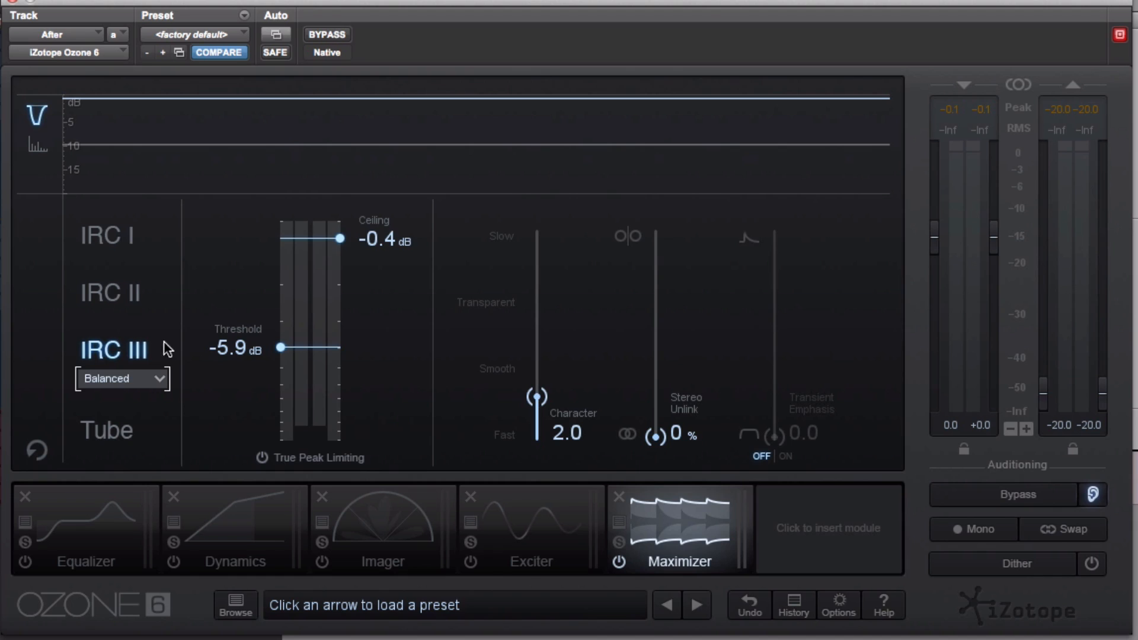
Step: Revisit IRC I briefly and set the IRC III limiting style to Clipping
click(116, 236)
click(131, 350)
click(145, 381)
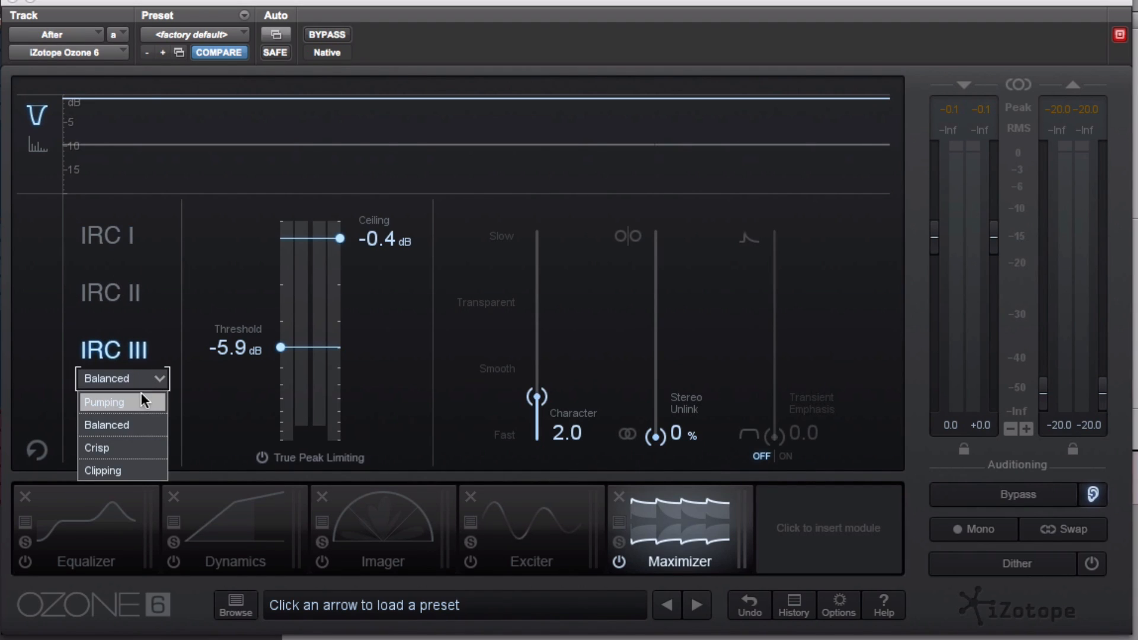
click(150, 337)
click(146, 378)
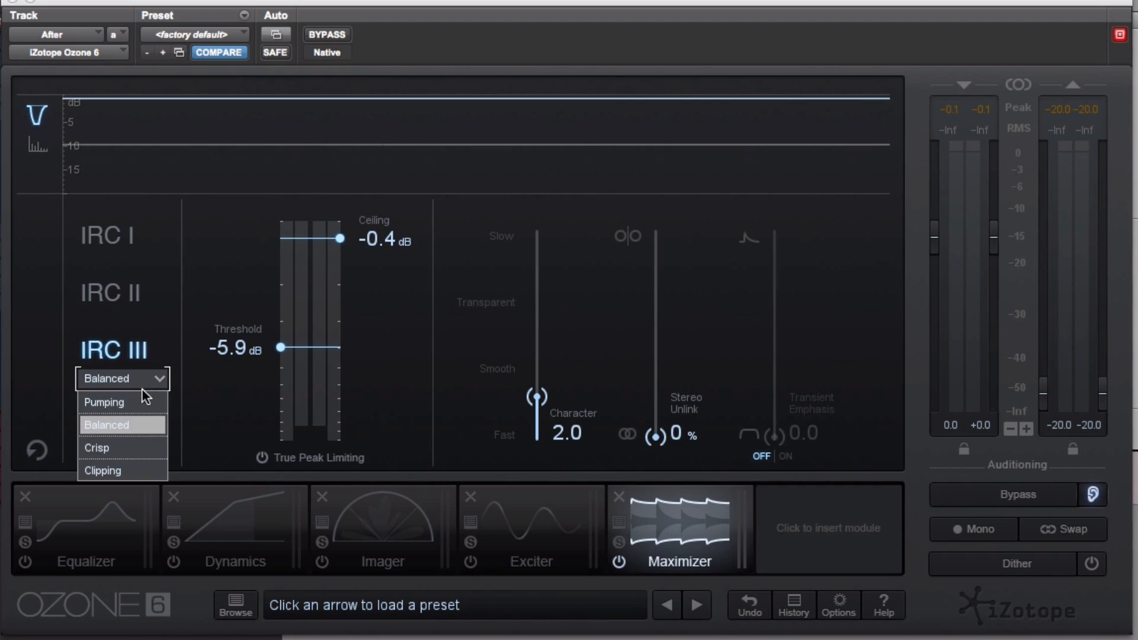
click(131, 465)
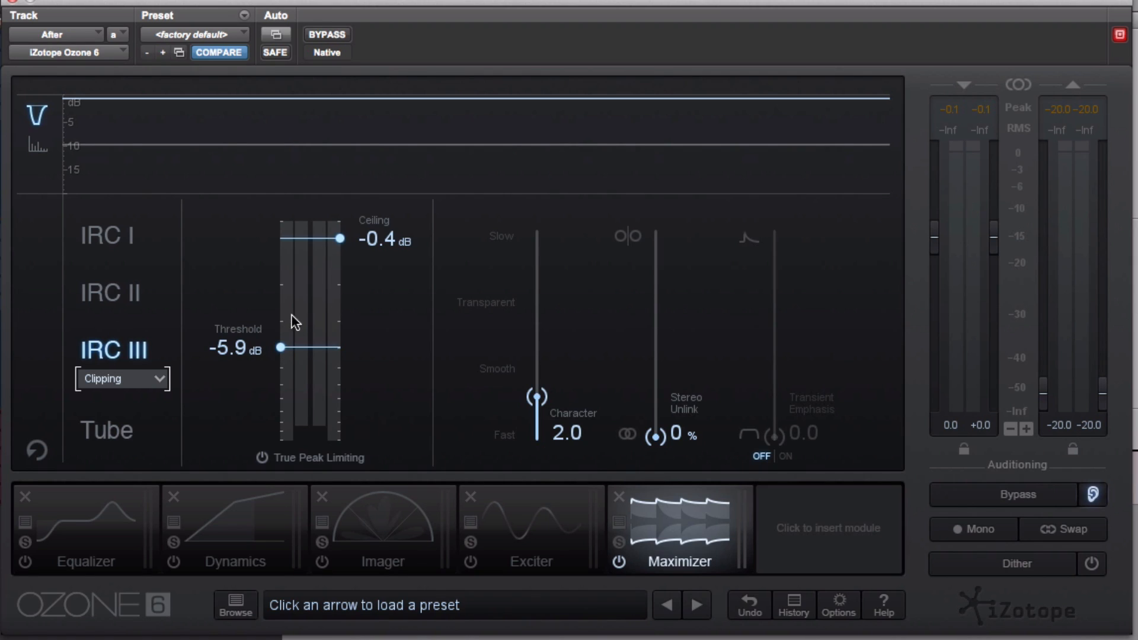
Step: Try a -8.6 dB threshold in IRC III, and switch to IRC II with the threshold at -4.8 dB
drag(279, 351, 281, 380)
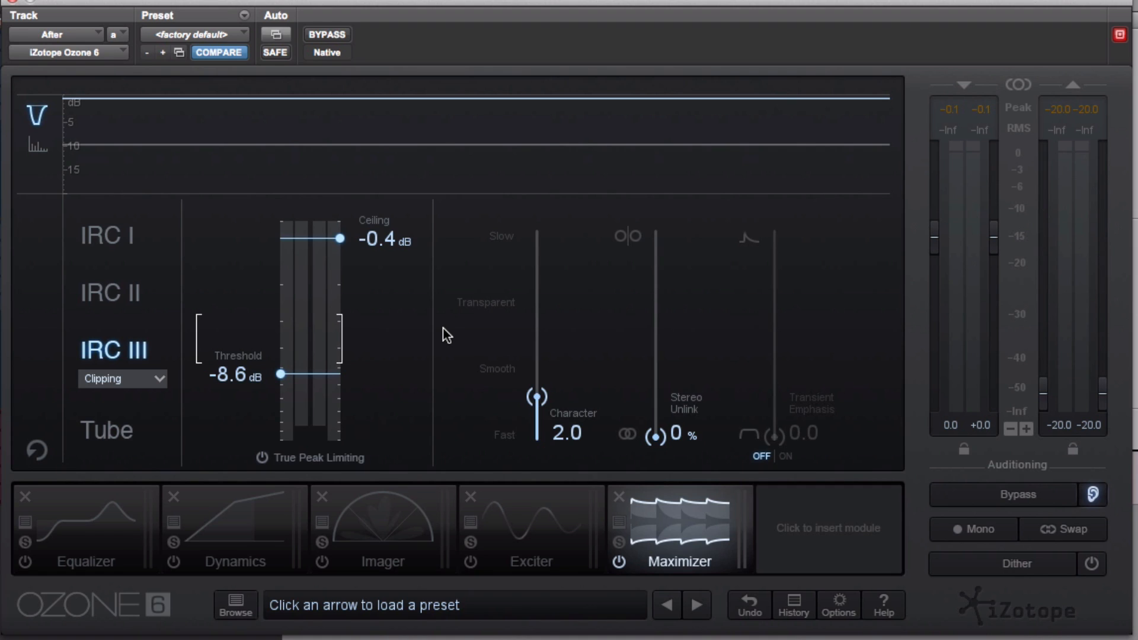
click(124, 283)
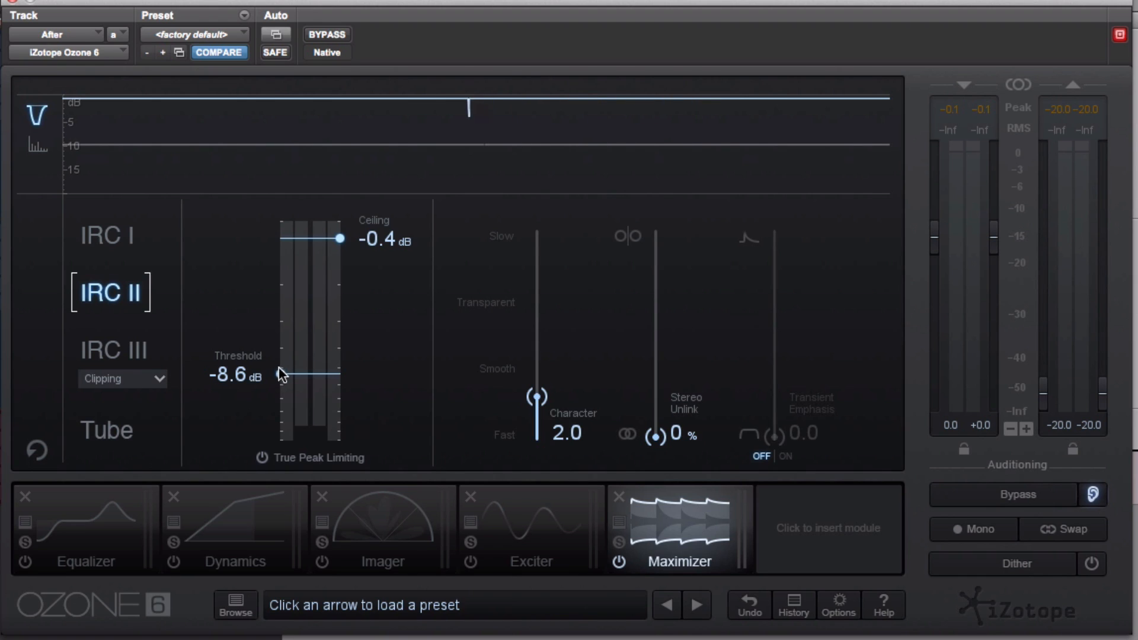
drag(281, 374, 282, 333)
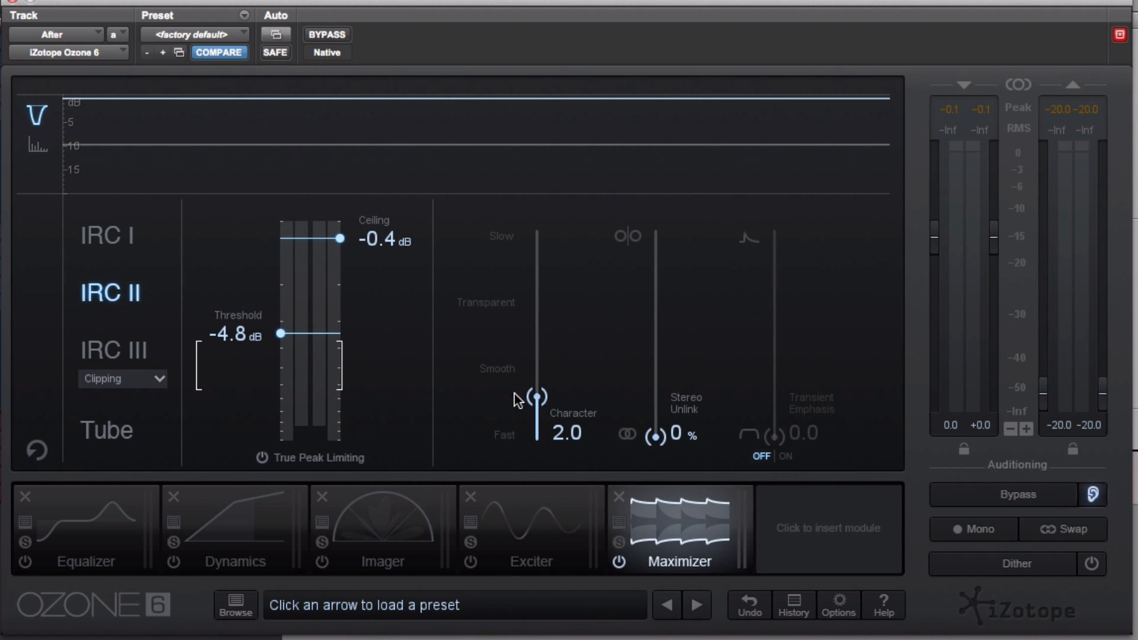
Step: Revisit IRC I briefly, and return to IRC II with the threshold at -5.1 dB and Character at 4.2
click(112, 255)
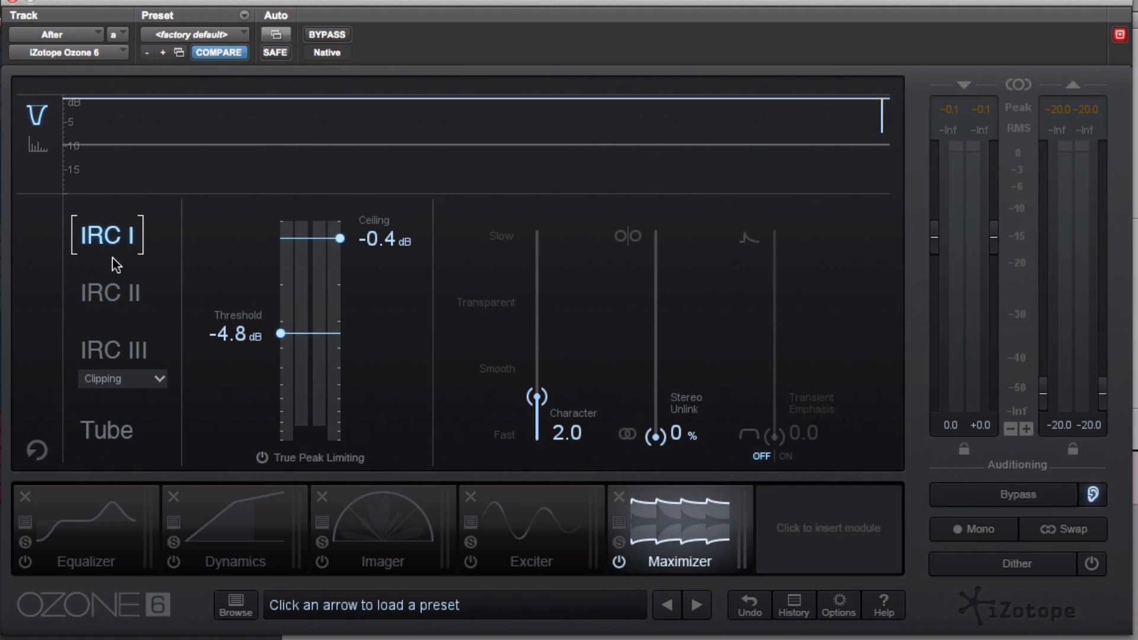
click(116, 294)
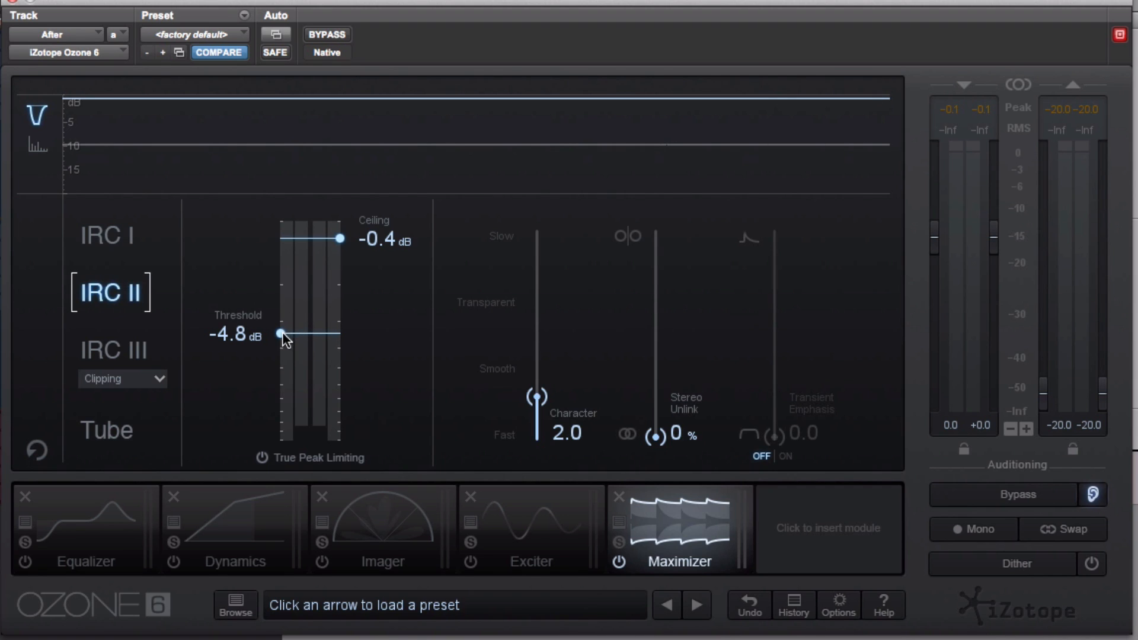
drag(283, 334, 283, 343)
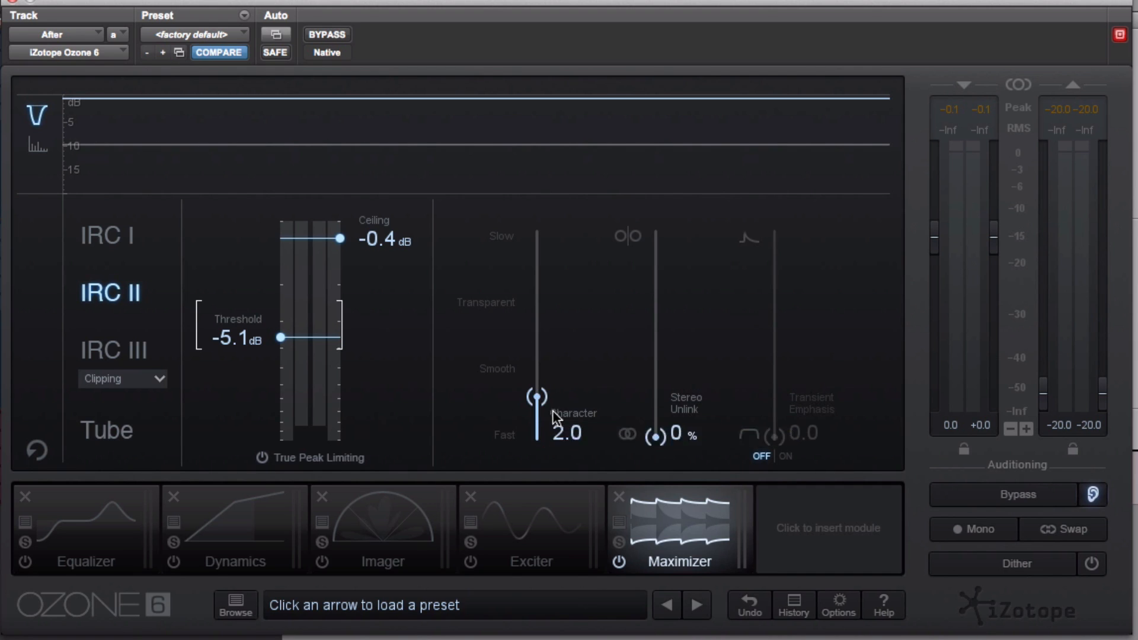
drag(544, 403, 549, 367)
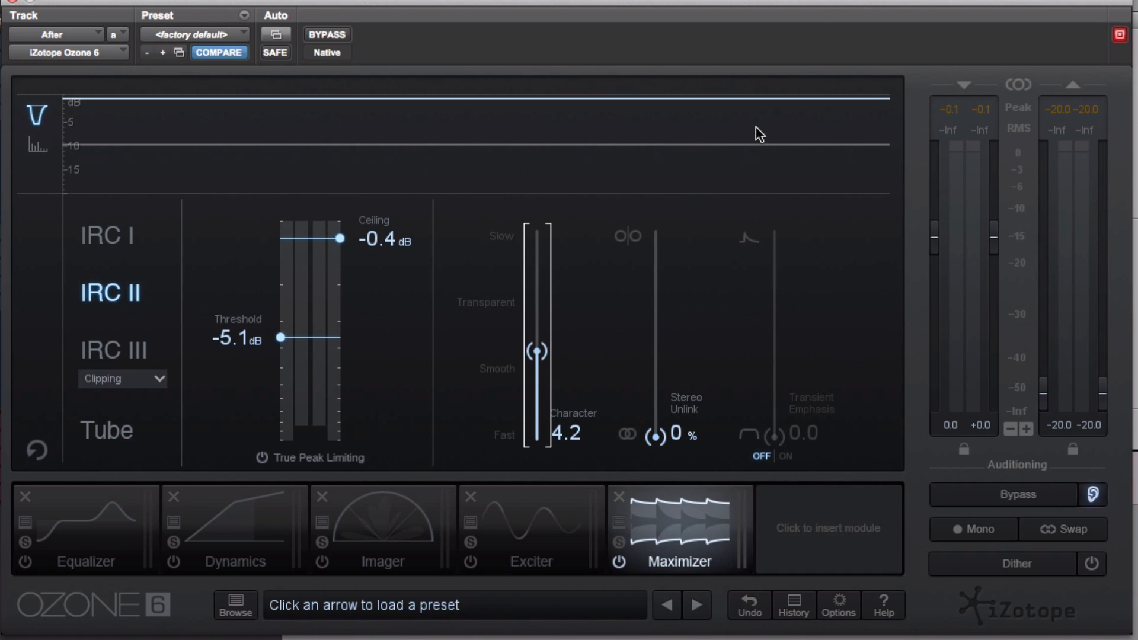
Step: Play the track in IRC II with the threshold lowered to -6.7 dB and Character reduced to 0.0
key(space)
drag(283, 339, 277, 357)
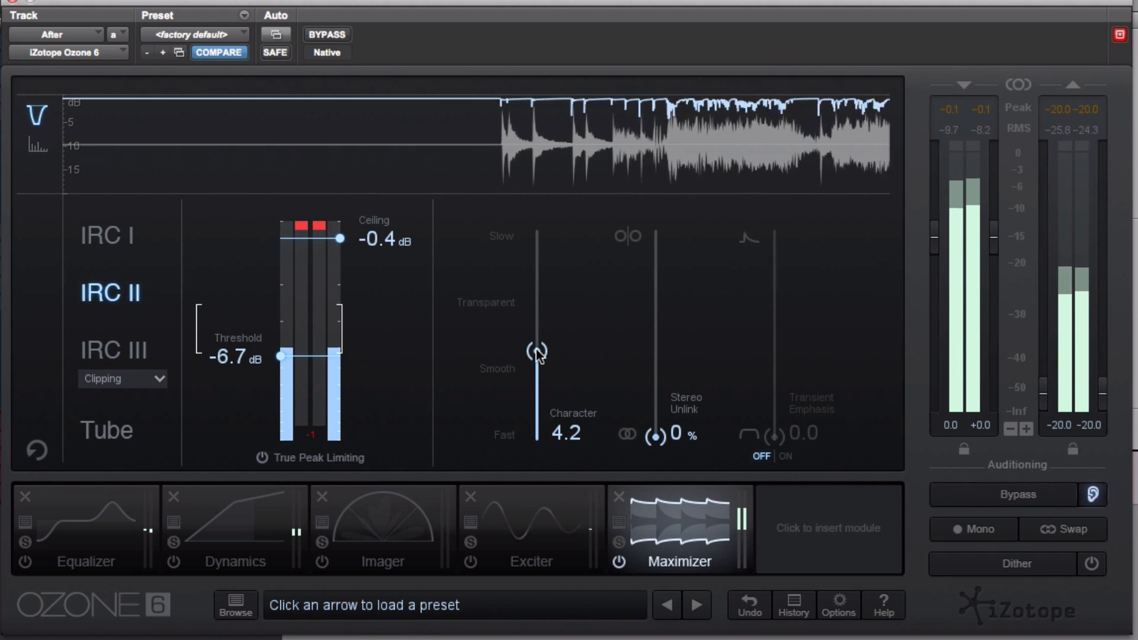
drag(537, 351, 538, 435)
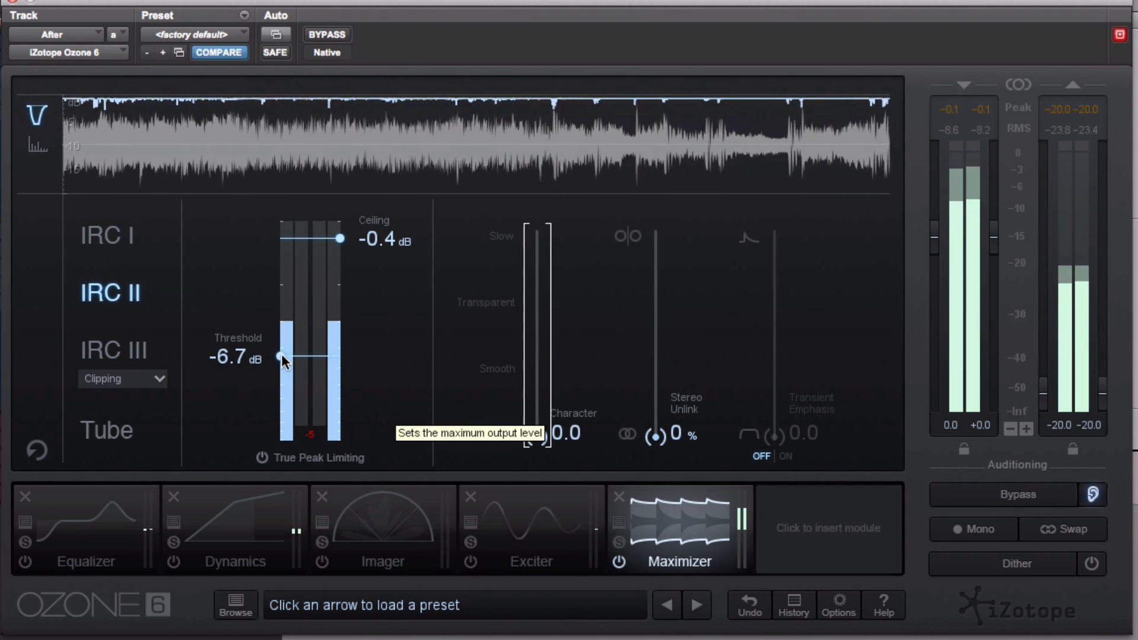
Step: Lower the threshold to -9.3 dB, raise Character to 8.3 while listening, and stop playback
drag(281, 356, 280, 379)
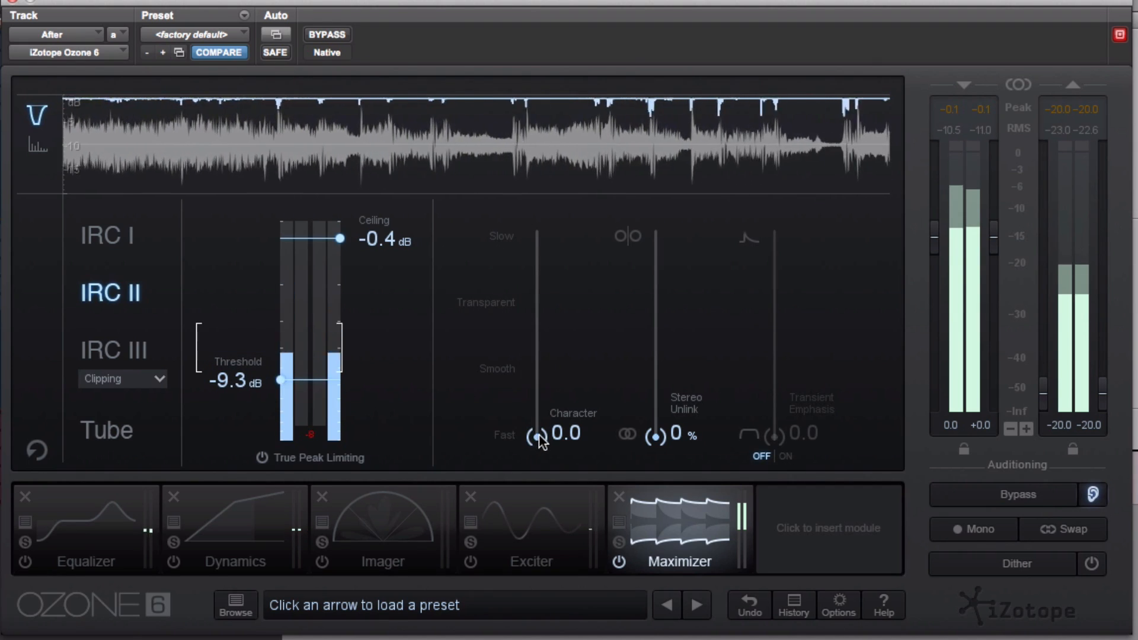
drag(538, 437, 538, 269)
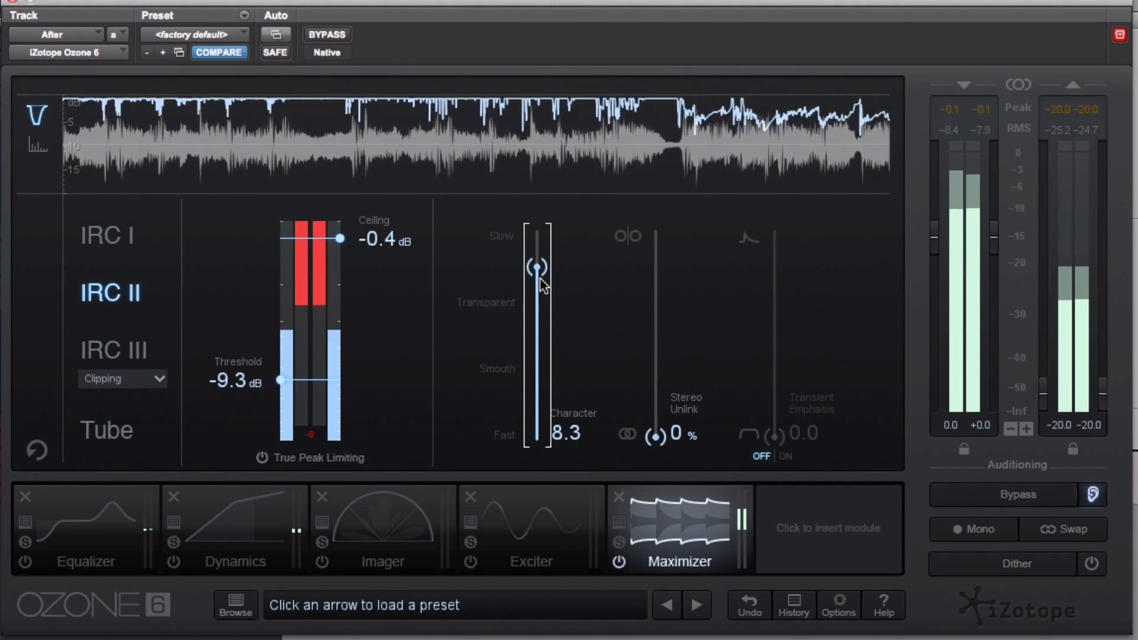
key(space)
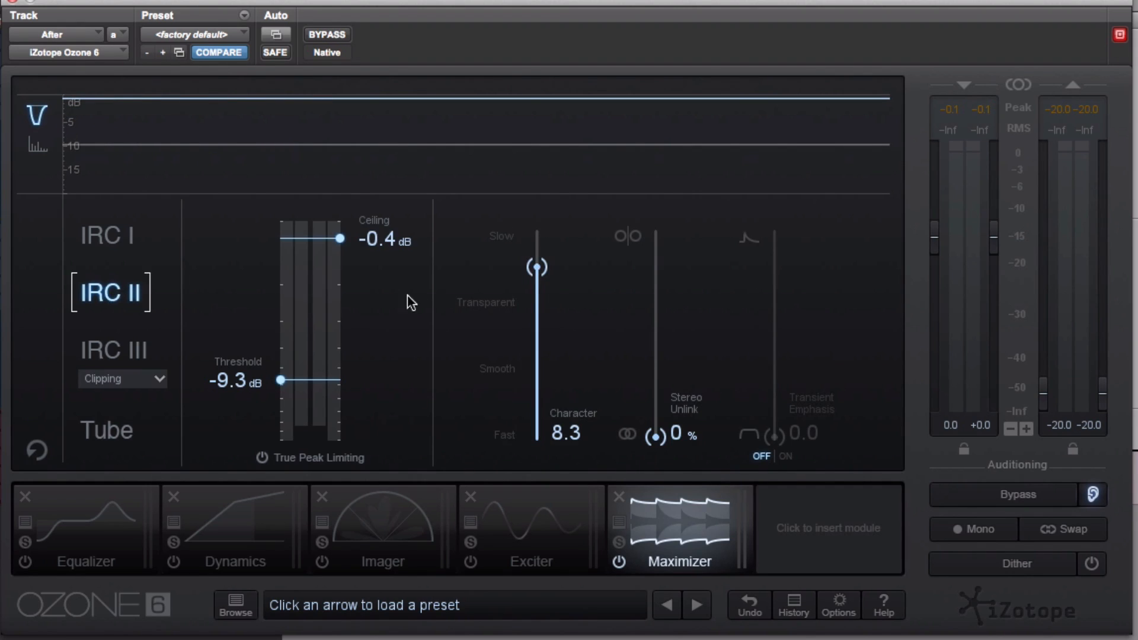
Step: Set Character to 5.0, and try Stereo Unlink at 100% before returning it to 0%
drag(538, 268, 538, 367)
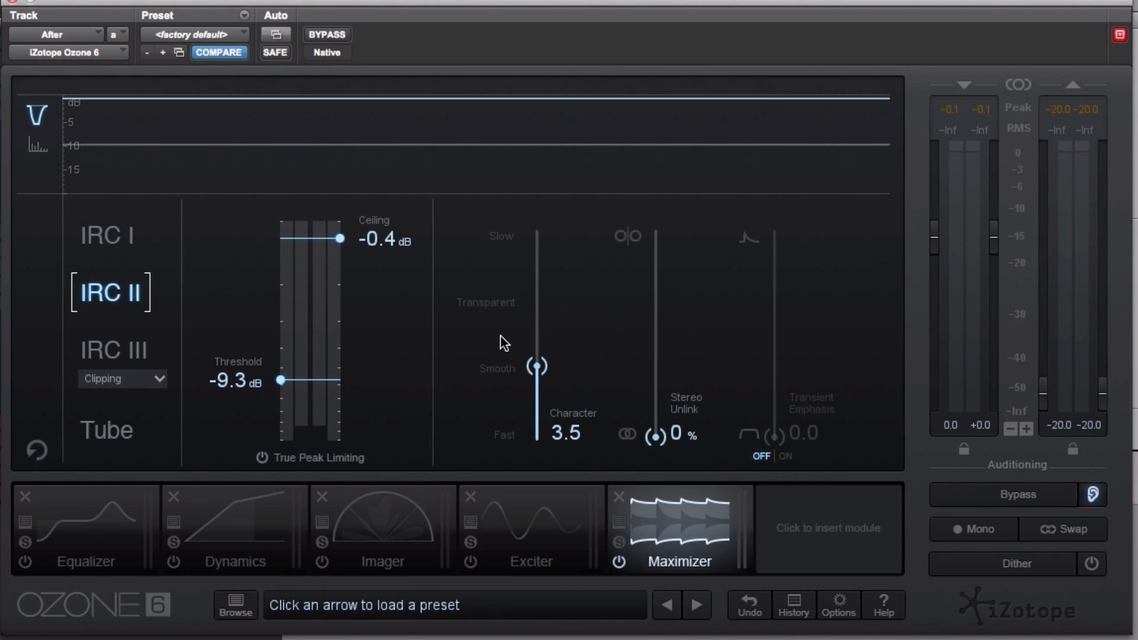
drag(536, 369, 536, 336)
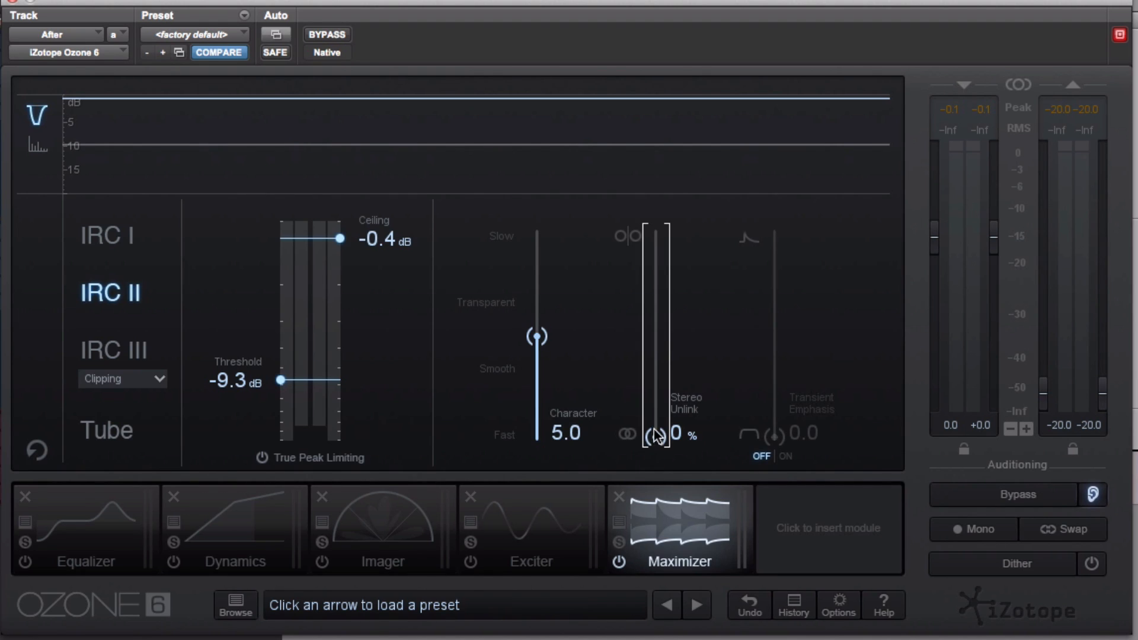
drag(656, 437, 659, 217)
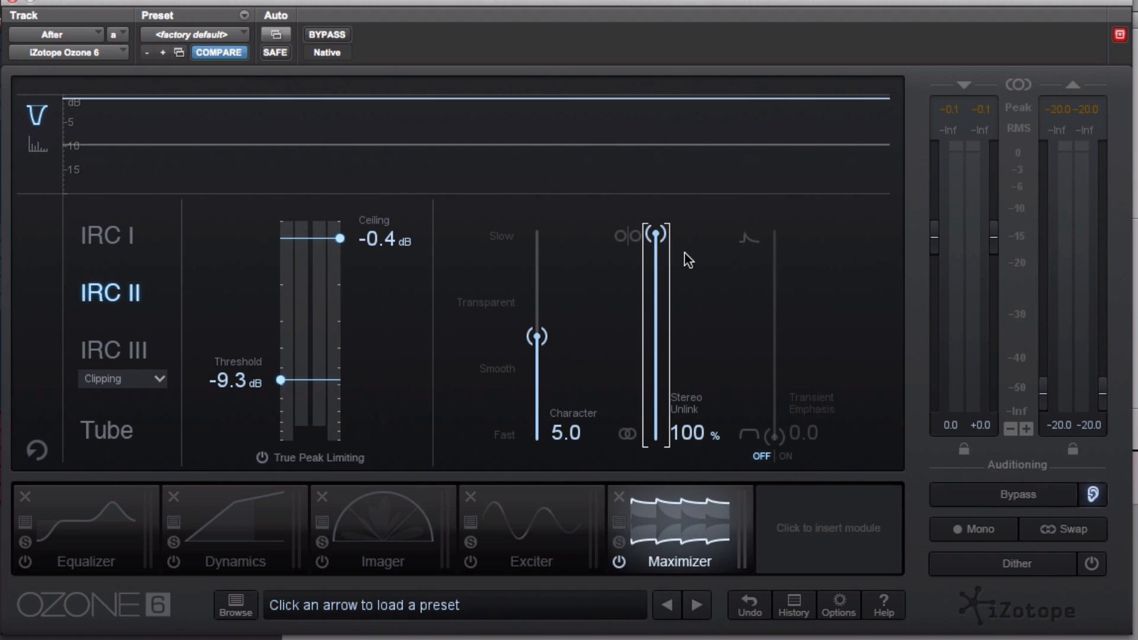
drag(657, 234, 668, 451)
Step: Turn on Transient Emphasis and set it to 78.6, with the Maximizer threshold at -6.3 dB
click(787, 456)
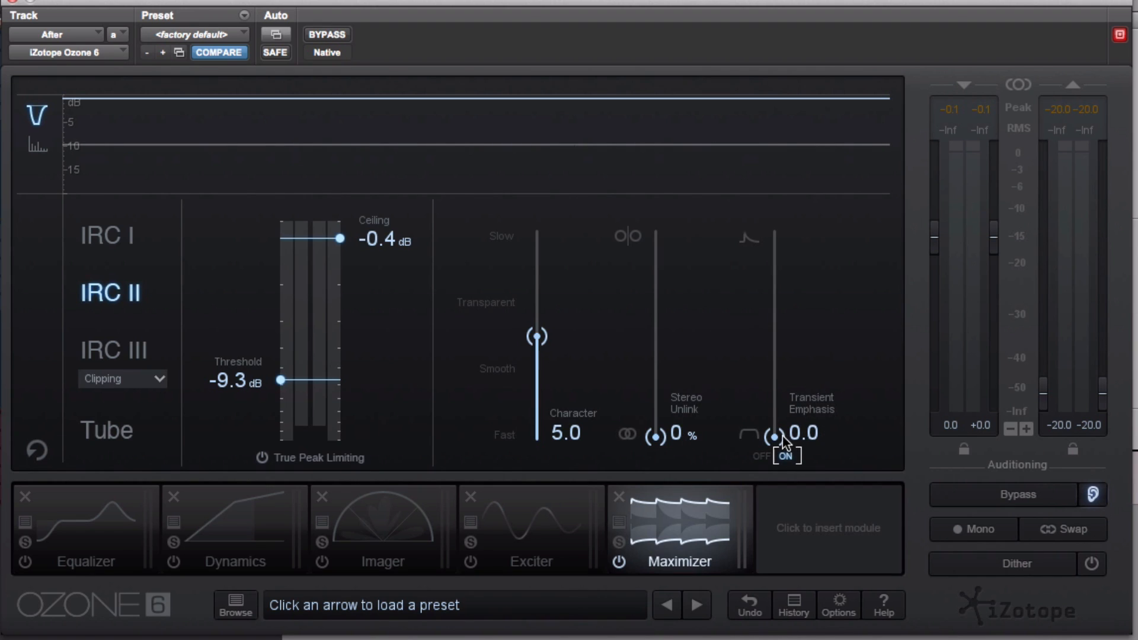
mouse_move(775, 437)
mouse_down()
mouse_move(778, 234)
mouse_move(767, 442)
mouse_up()
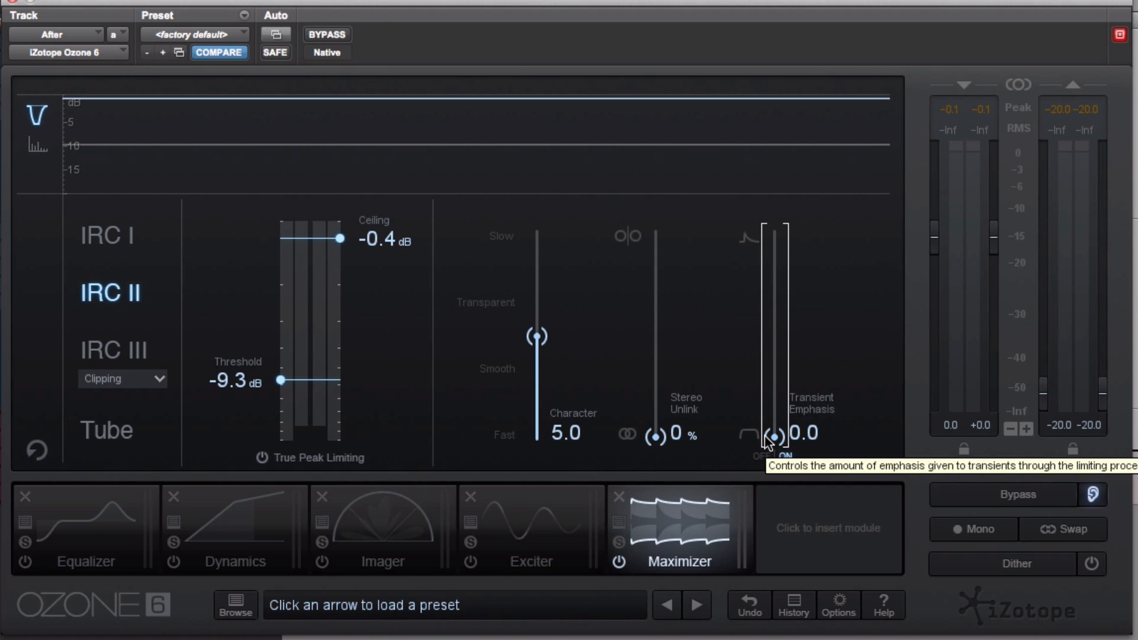
drag(282, 381, 284, 355)
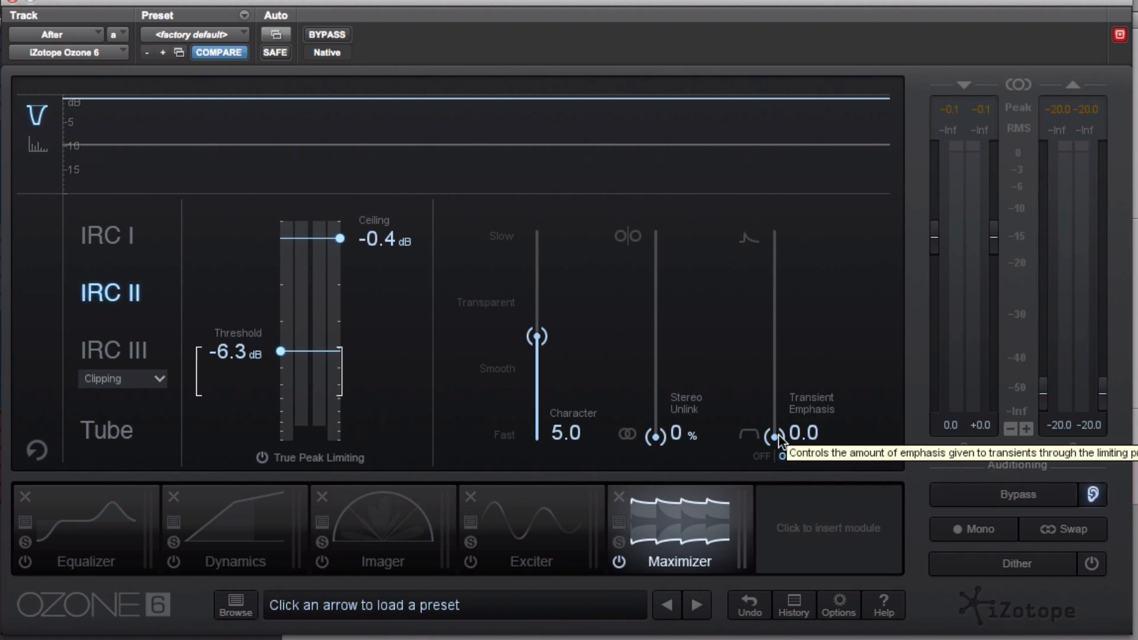
drag(774, 437, 783, 310)
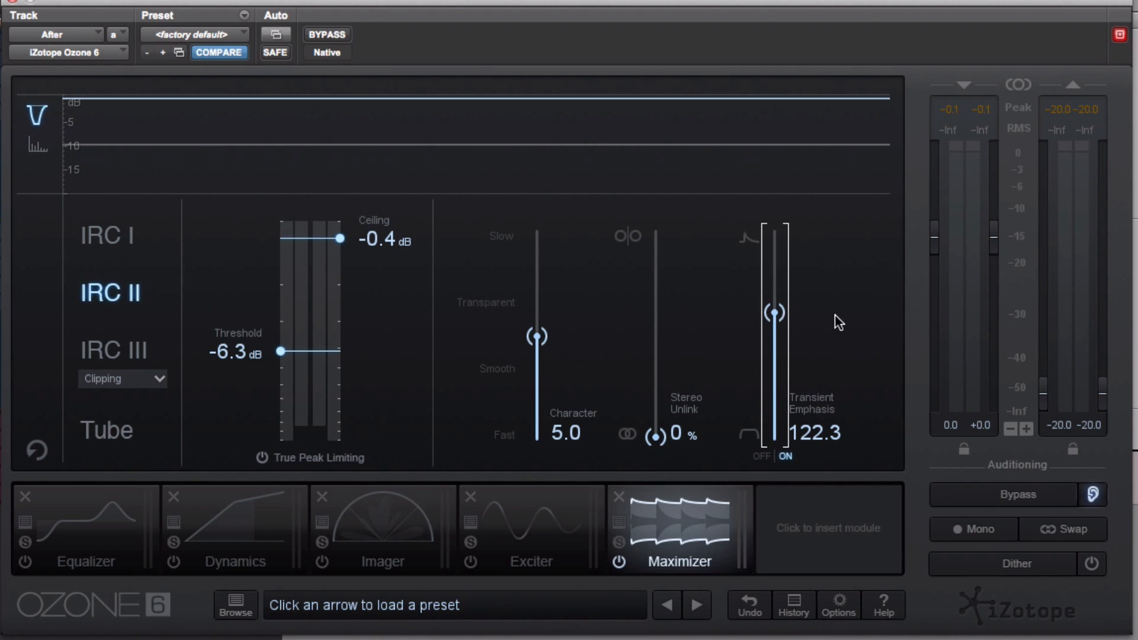
drag(776, 313, 774, 334)
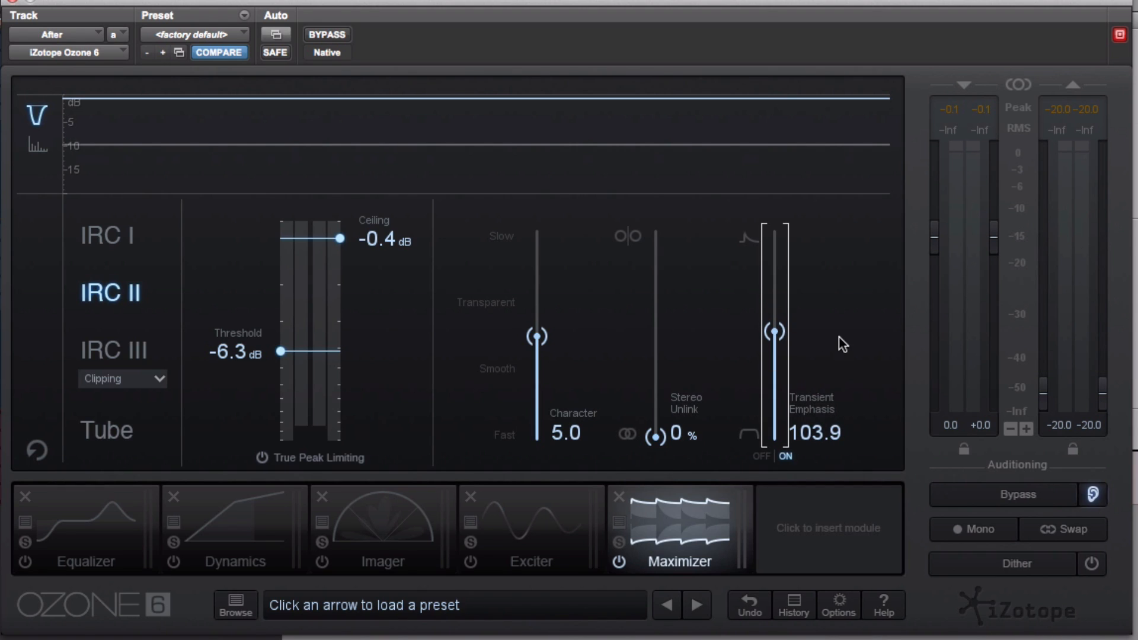
drag(774, 332, 768, 361)
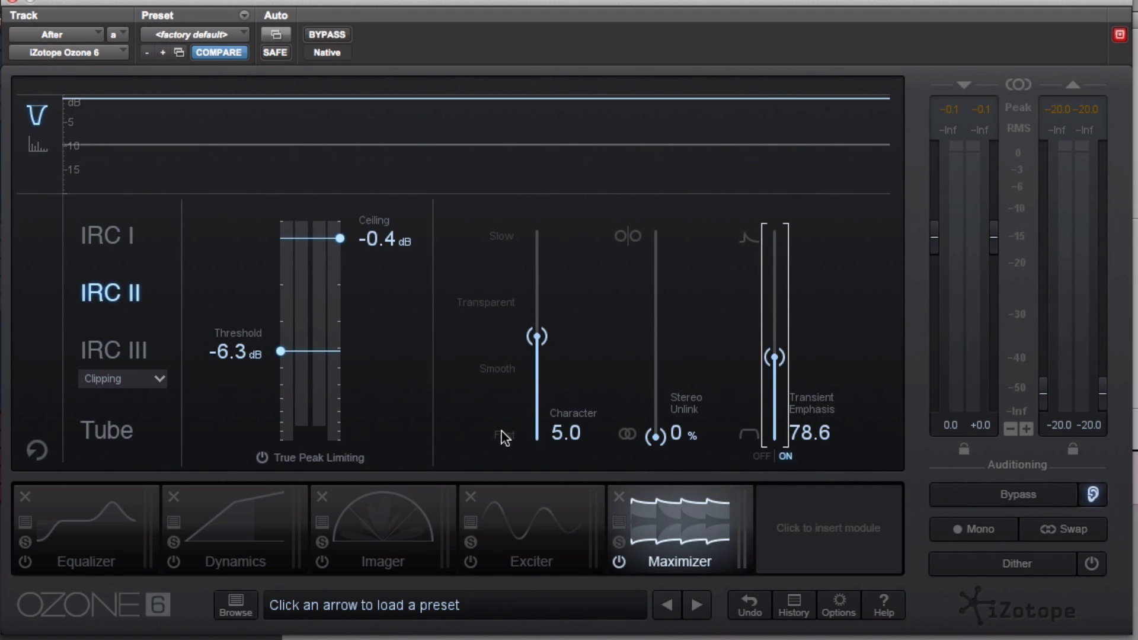
Step: Enable True Peak Limiting with the ceiling at -0.3 dB, and view the isp_illustr4 intersample peaks illustration
click(261, 459)
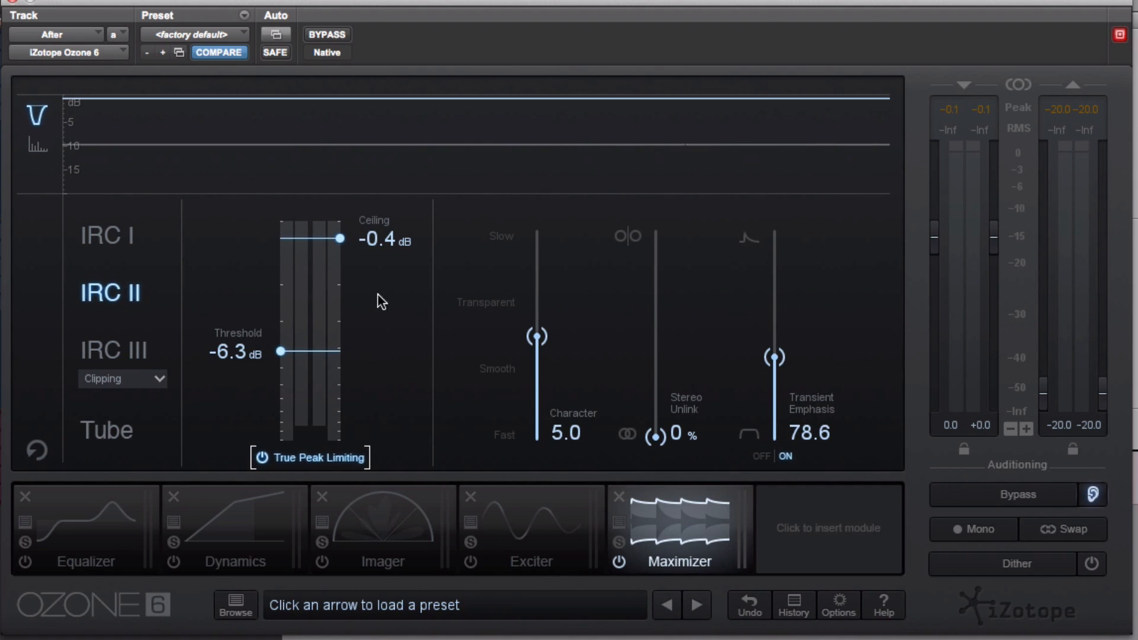
drag(342, 237, 341, 235)
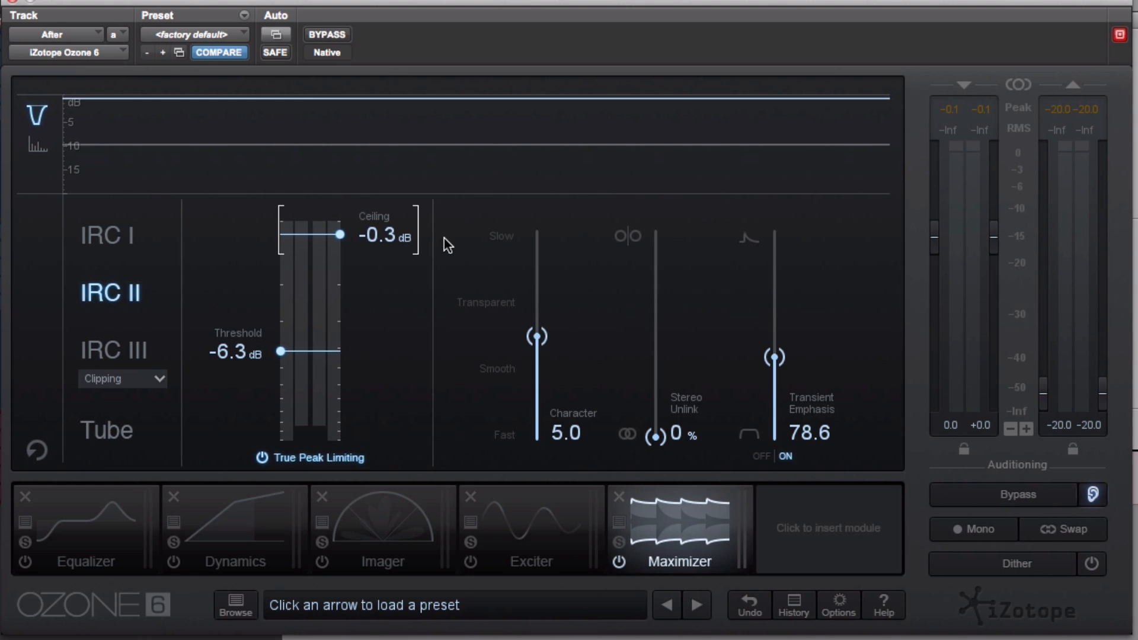
key(super+Tab)
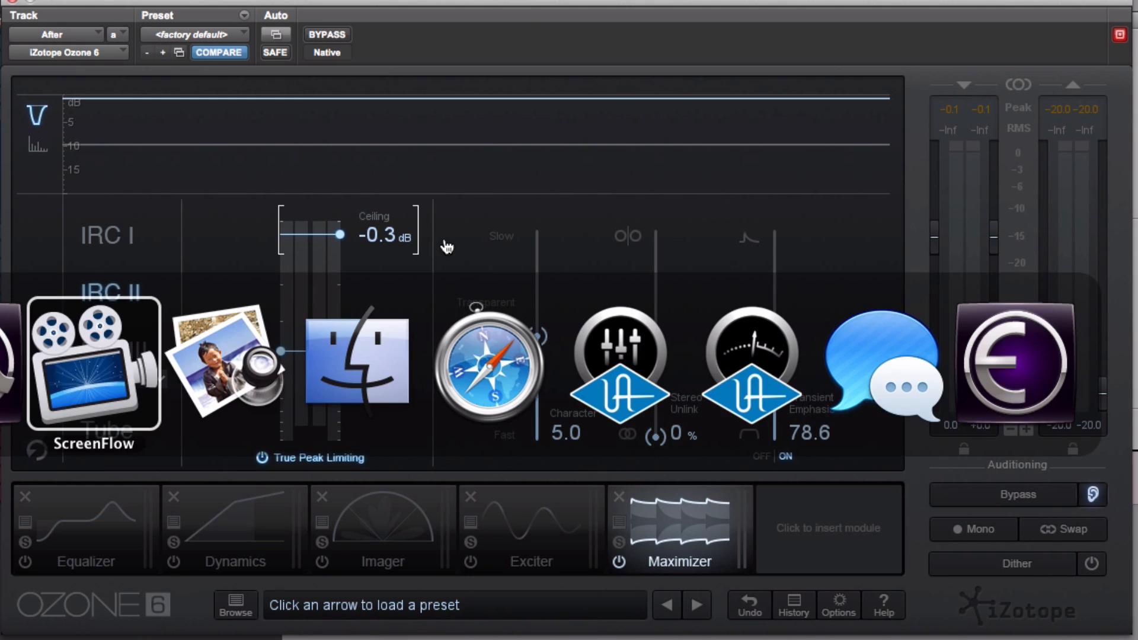
key(super+Tab)
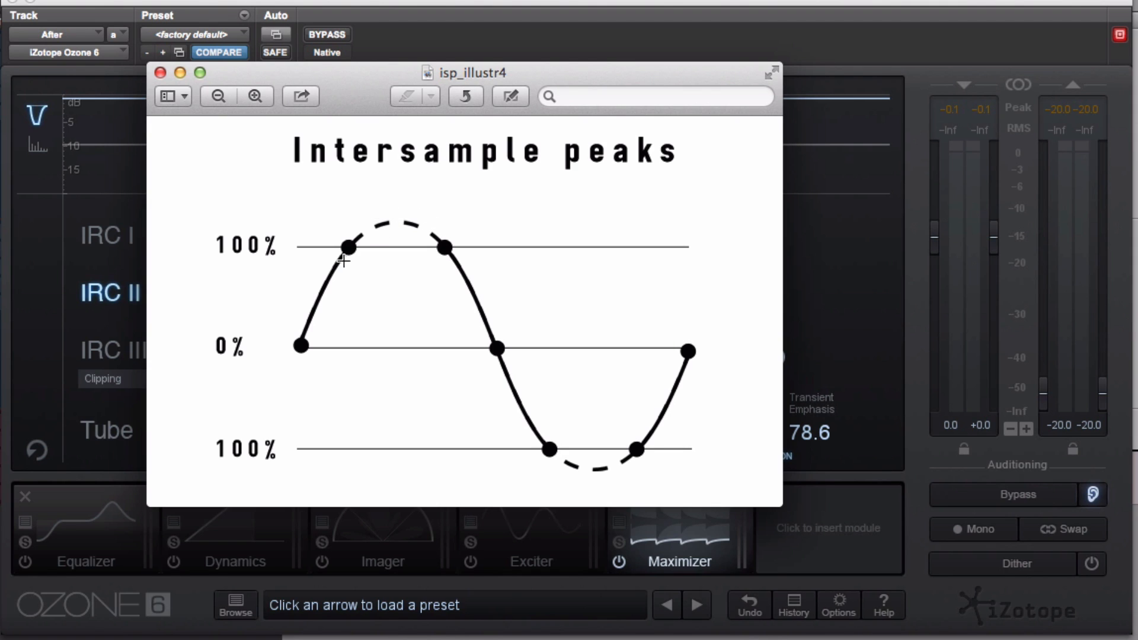
click(447, 47)
Step: Raise the Maximizer ceiling to -0.1 dB and compare that setting against the intersample peaks illustration
drag(340, 234, 340, 226)
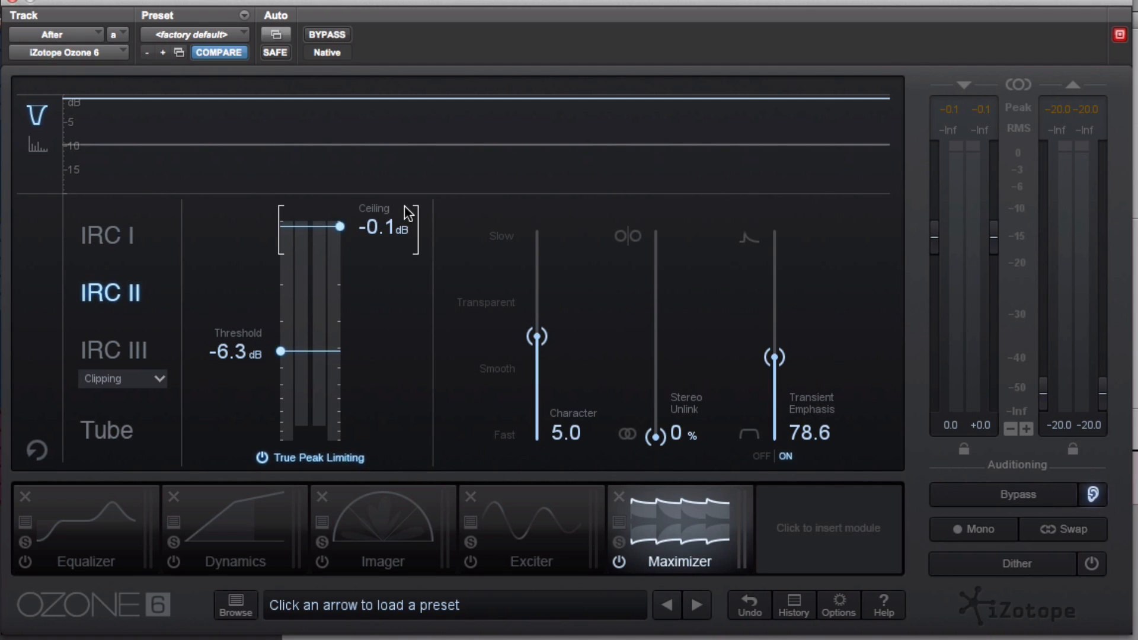
key(super+Tab)
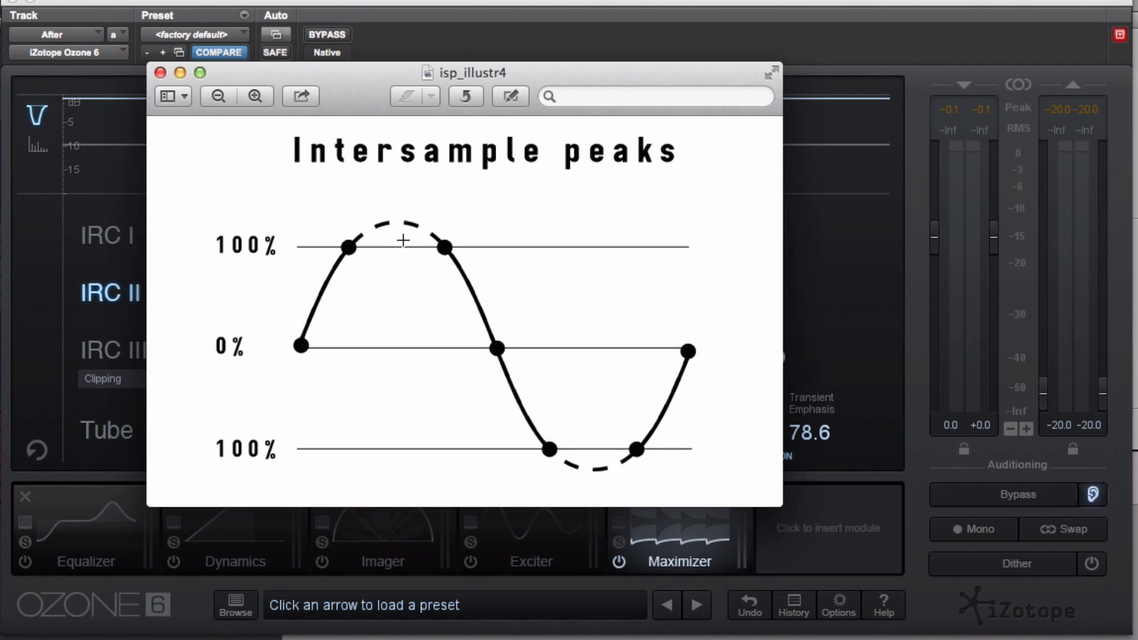
click(452, 41)
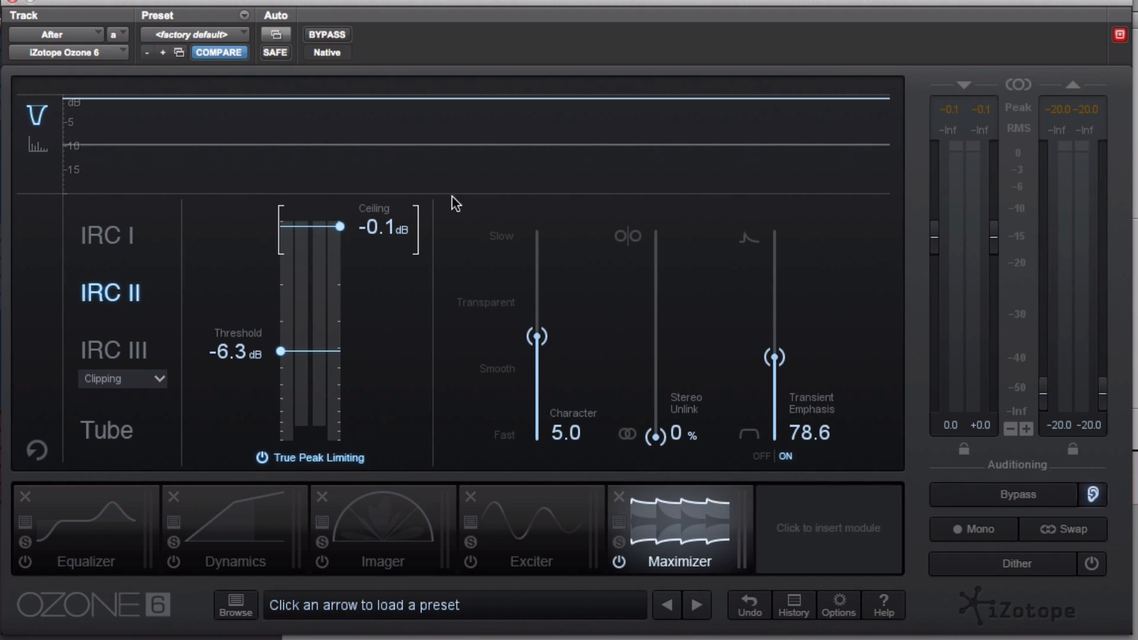
key(super+Tab)
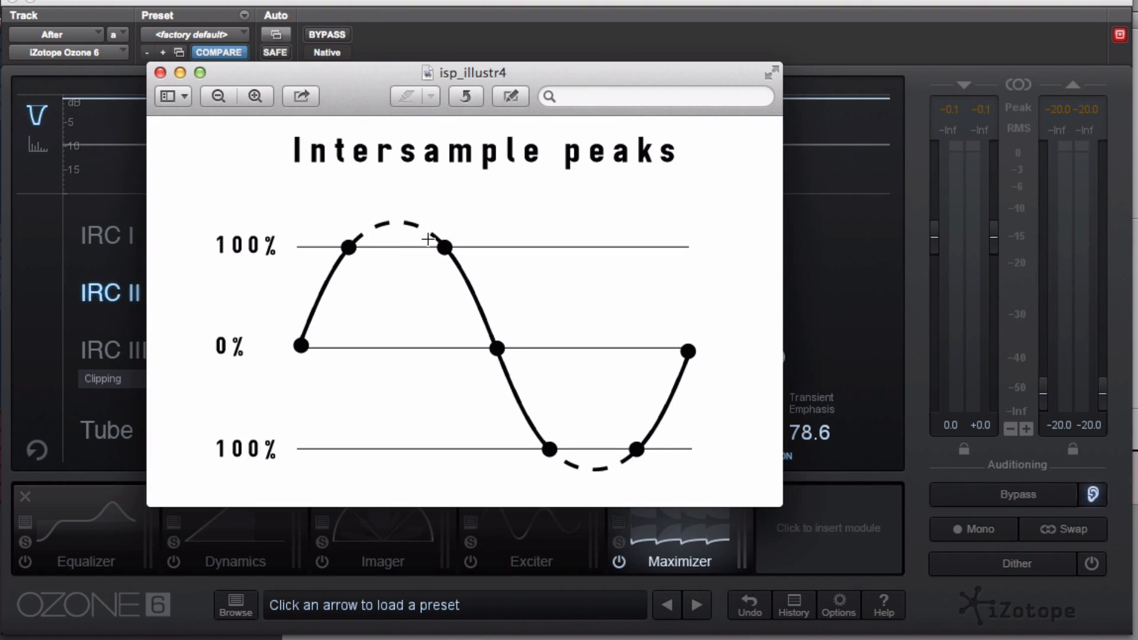
click(472, 37)
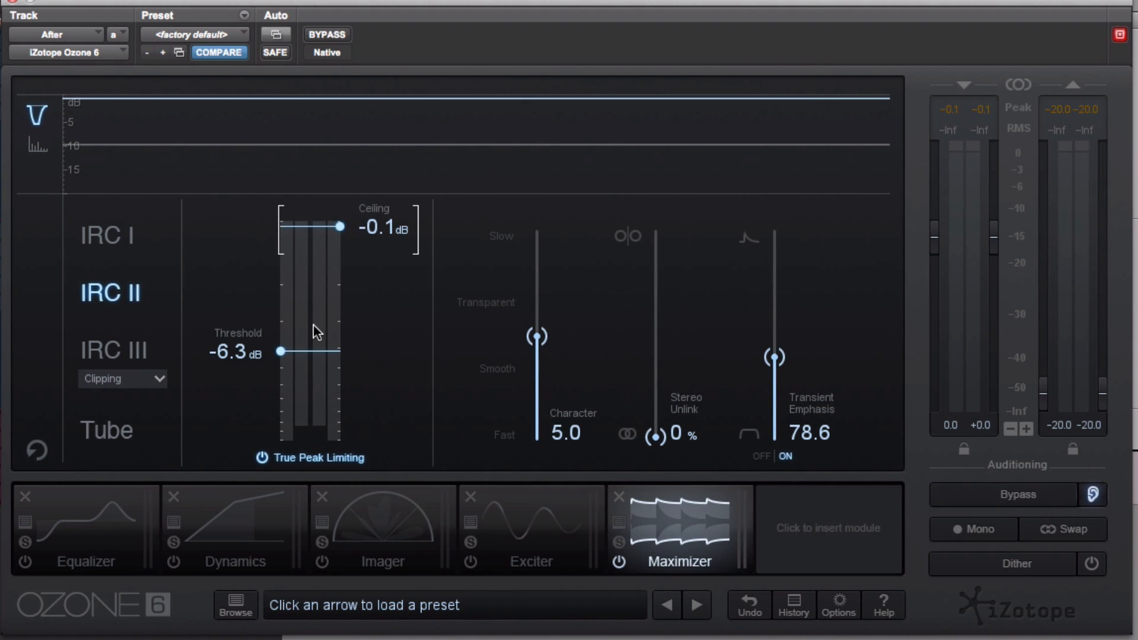
Step: Toggle True Peak Limiting off and on again, and lower the ceiling to -0.5 dB
click(274, 459)
click(264, 459)
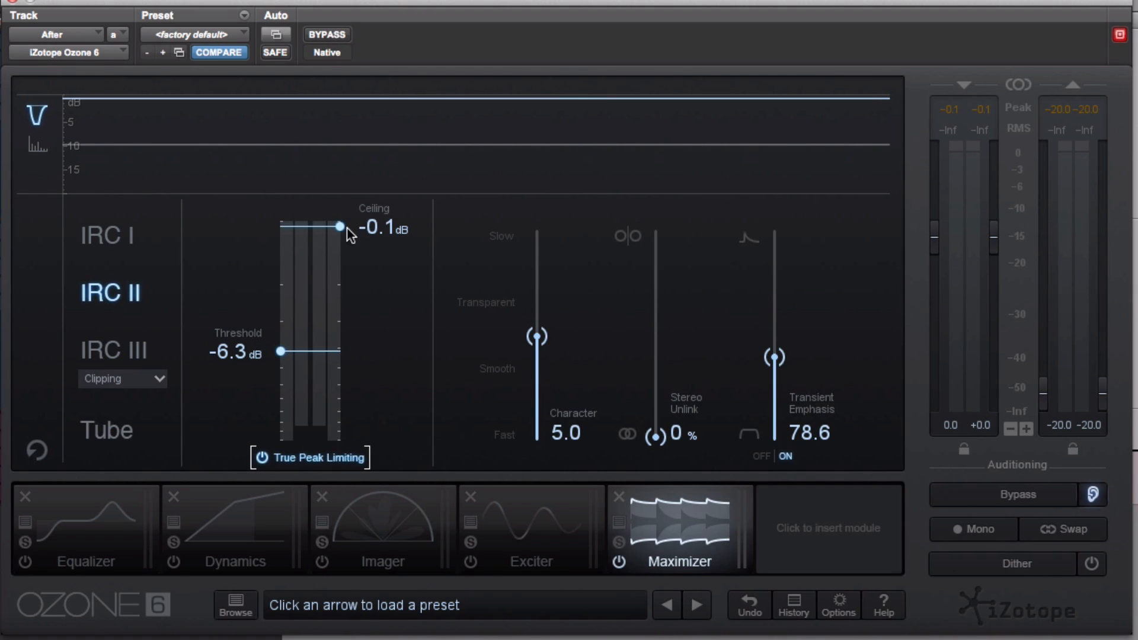
drag(341, 226, 341, 226)
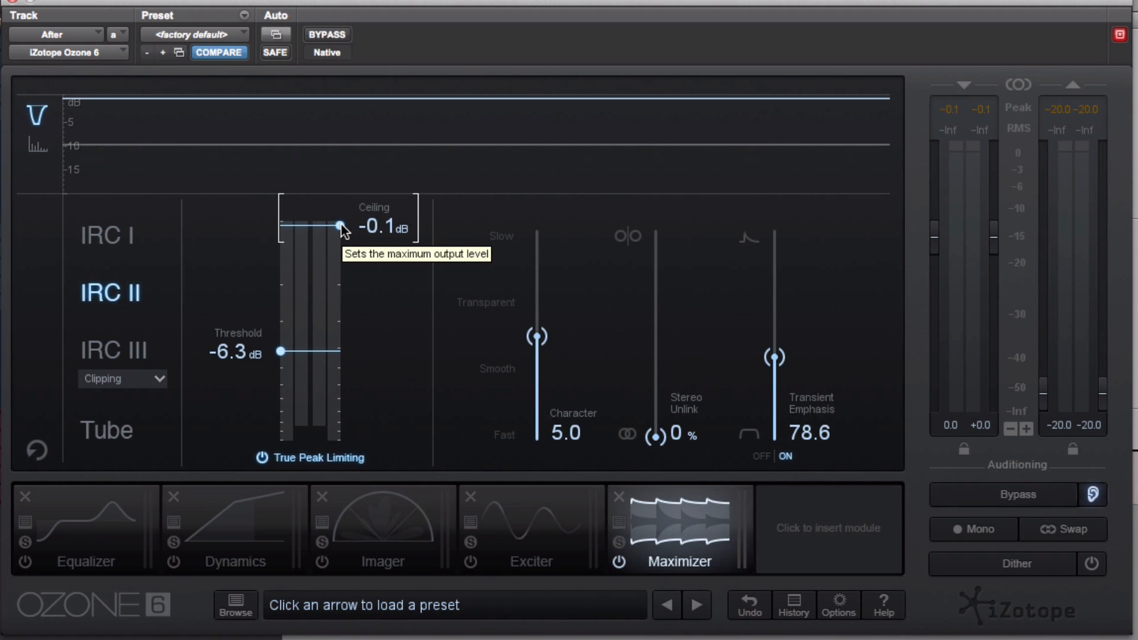
drag(339, 224, 340, 243)
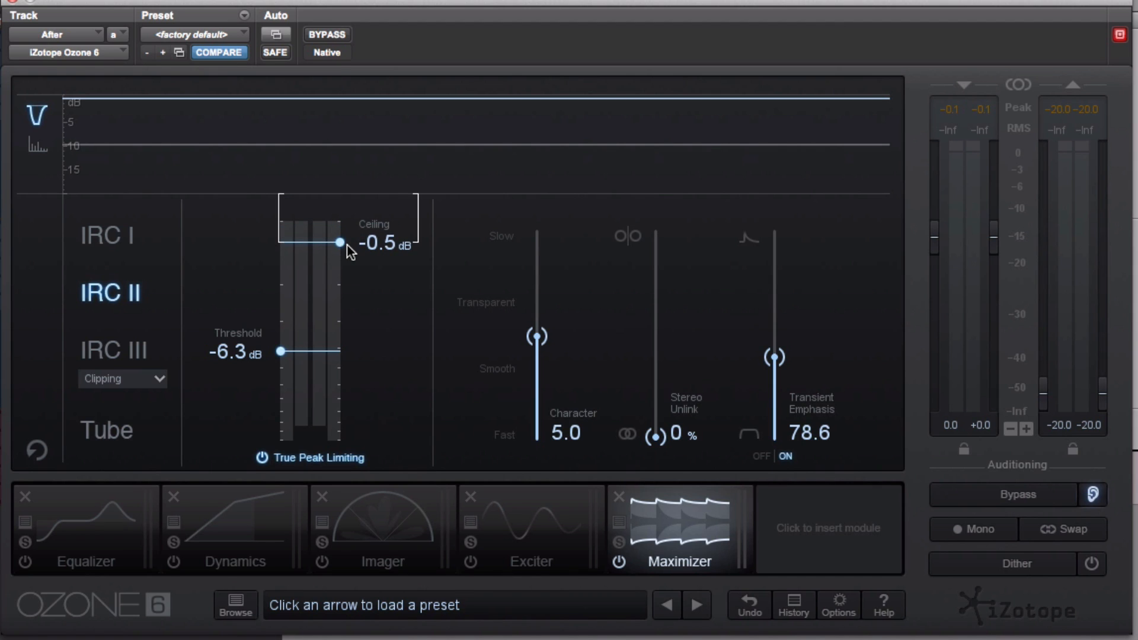
Step: Look at the intersample peaks illustration again and fine-tune the Maximizer ceiling around -0.5 dB
key(super+Tab)
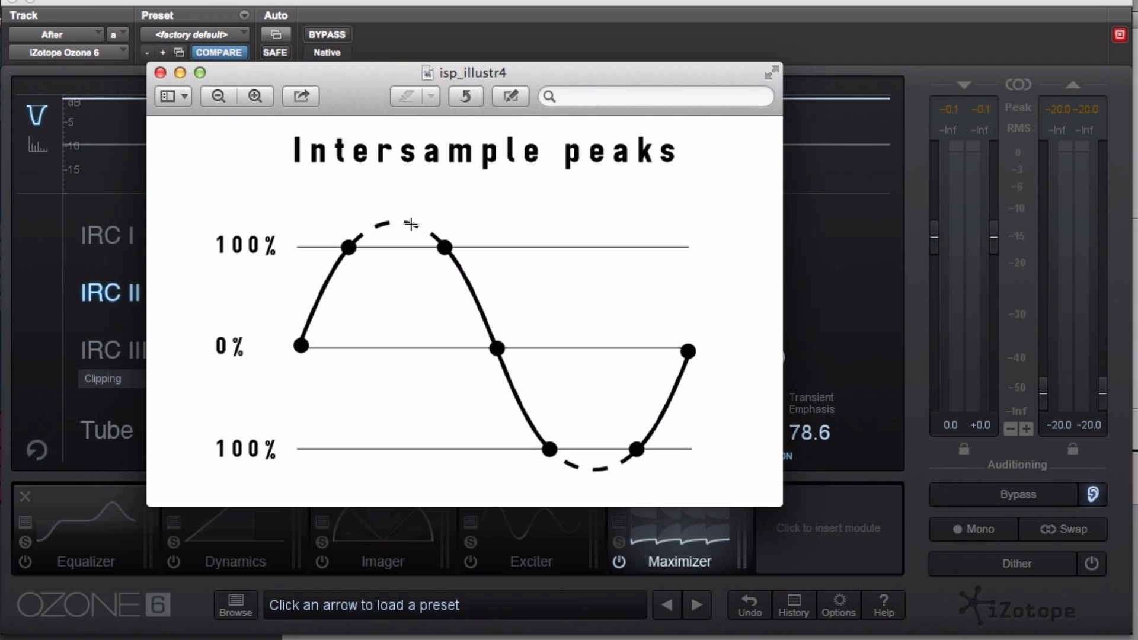
click(446, 53)
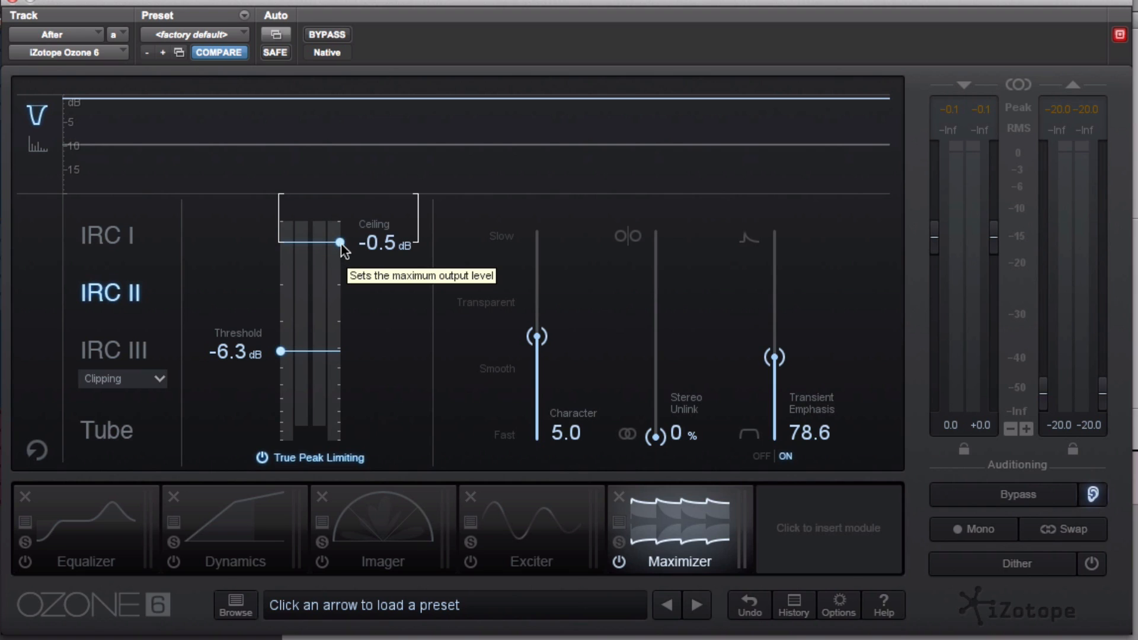
mouse_move(341, 246)
mouse_down()
mouse_move(344, 225)
mouse_move(341, 246)
mouse_up()
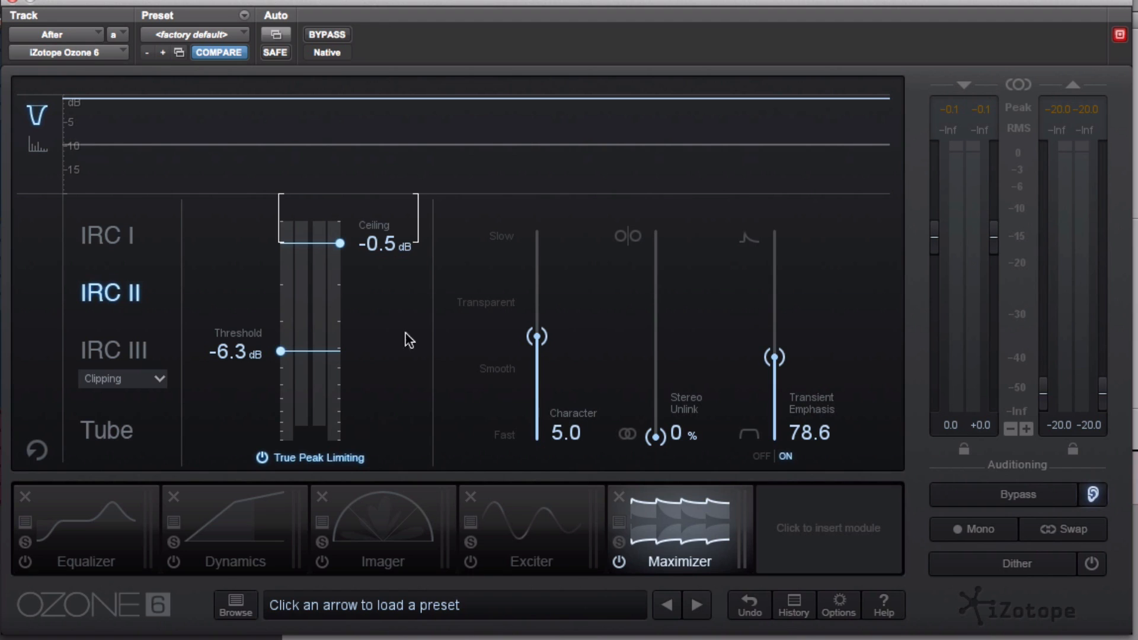
Step: Reset the Maximizer module to its default settings and link the input and output gain controls
click(286, 459)
click(286, 459)
click(37, 450)
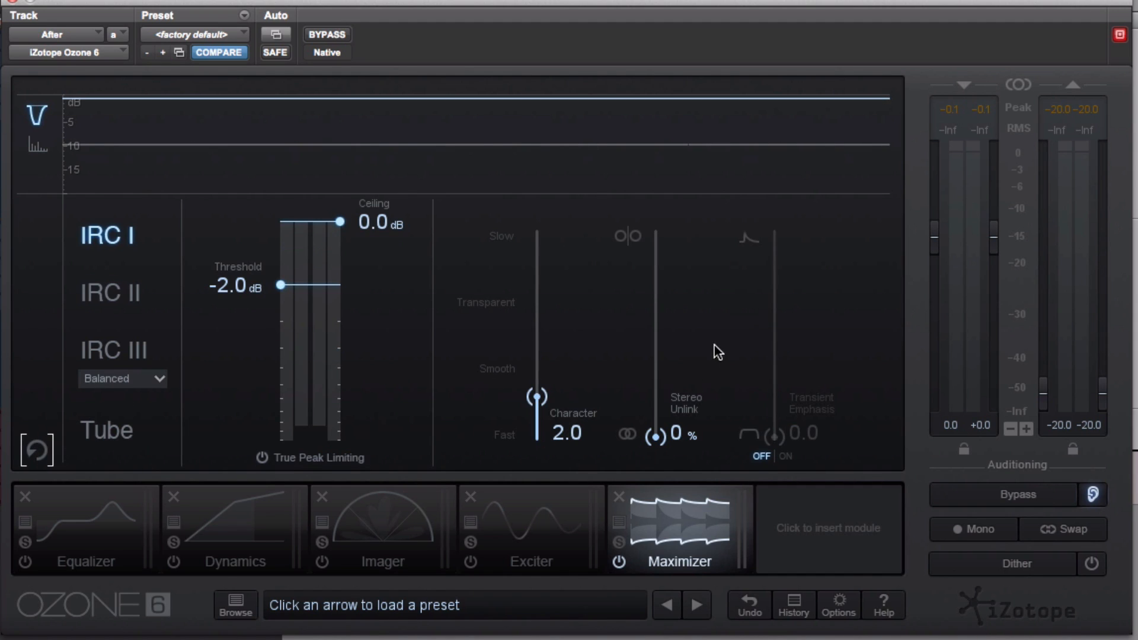
click(1019, 86)
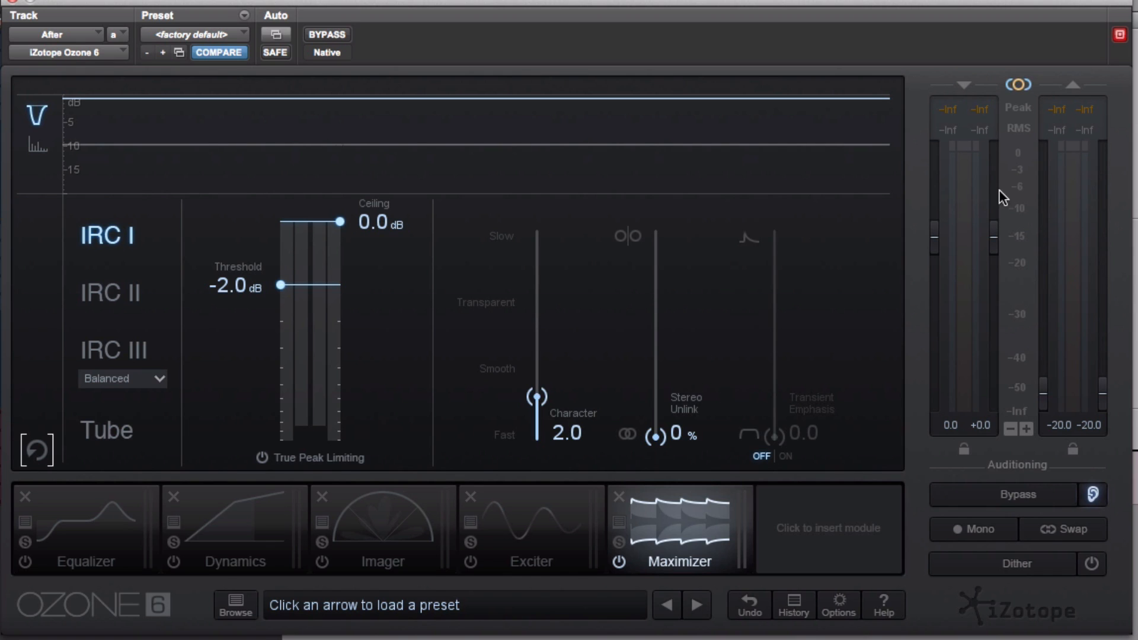
Step: Switch the input and output meters back to stereo, play the track, and toggle them to mid/side display during playback
click(1017, 85)
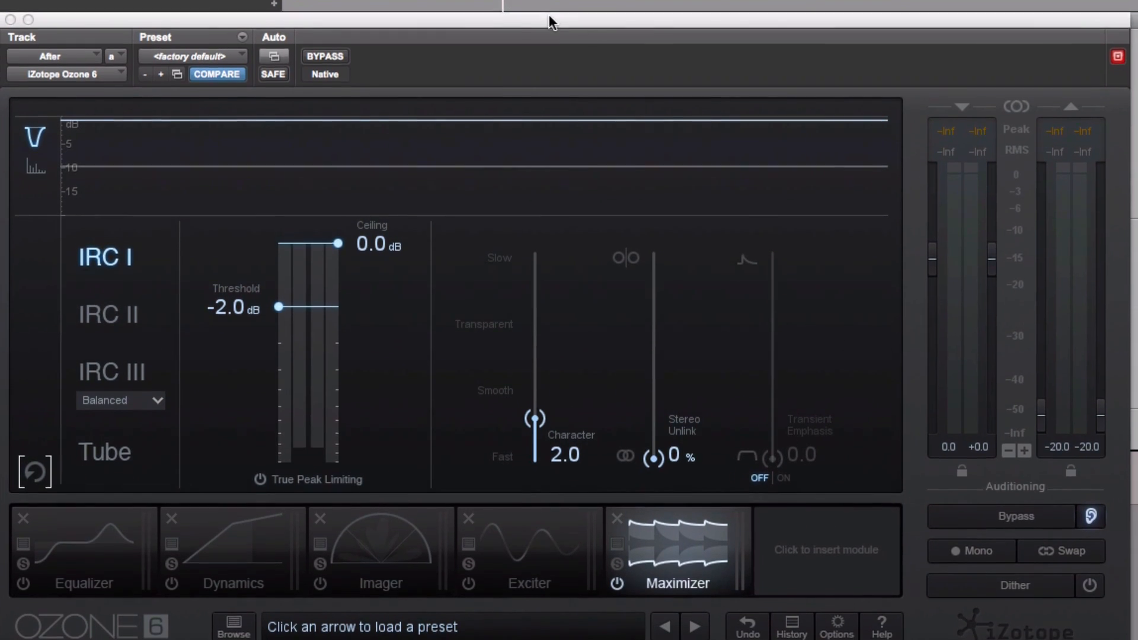
key(space)
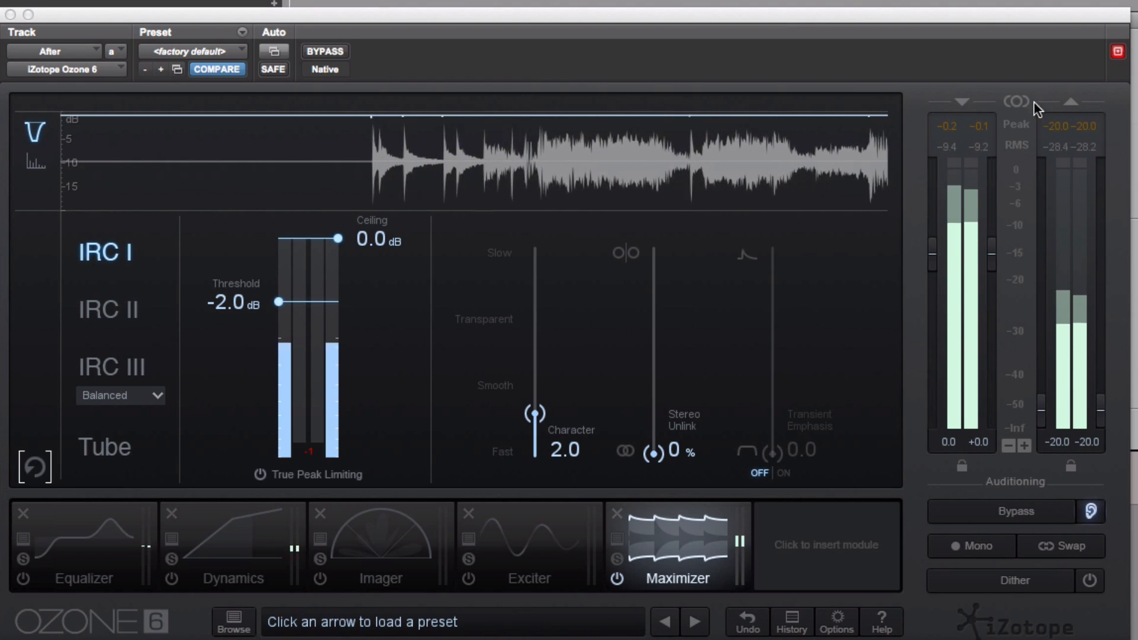
click(1015, 103)
click(1016, 102)
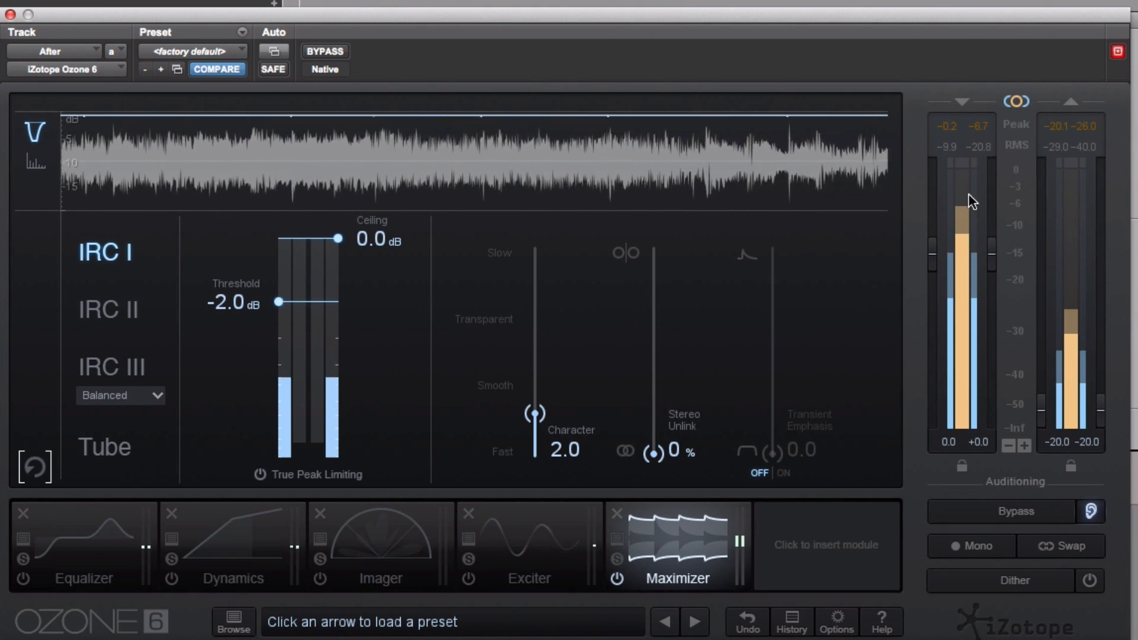
Step: Unlock the paired channel faders of both the input and output gain, and stop playback
click(962, 468)
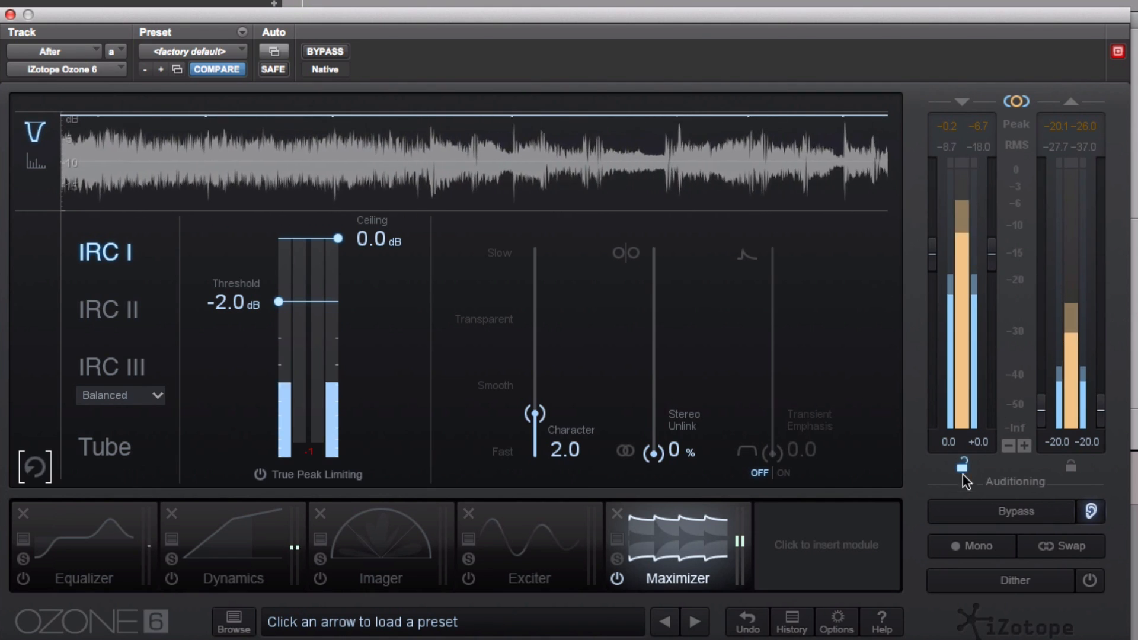
key(space)
click(1070, 467)
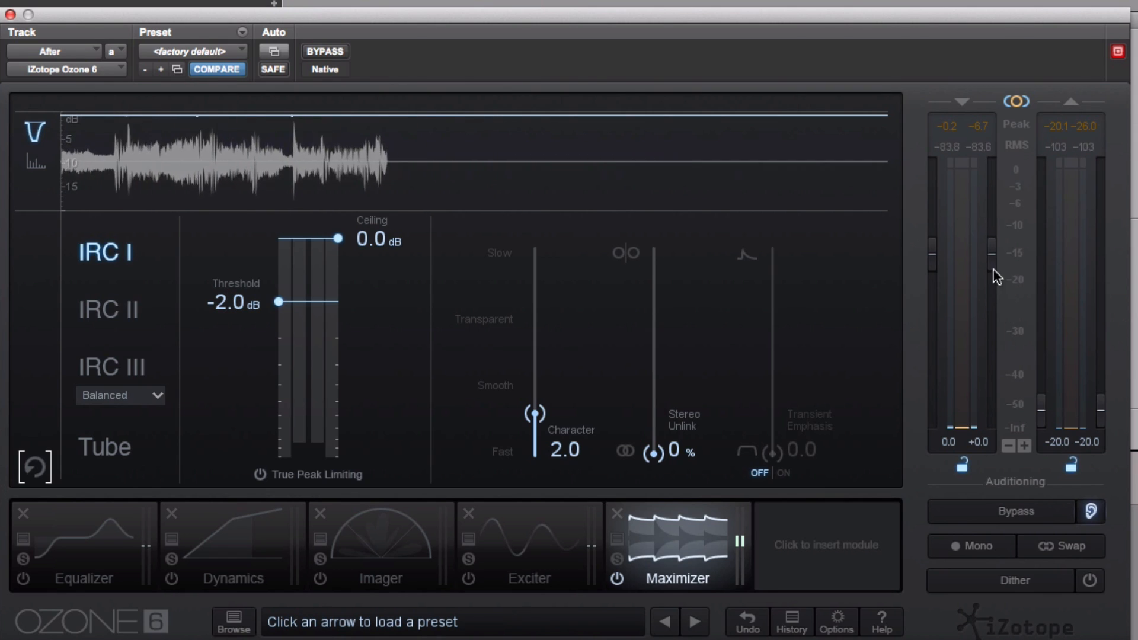
Step: Play the track while lowering one input gain fader, reset that fader to its default, and stop playback
key(space)
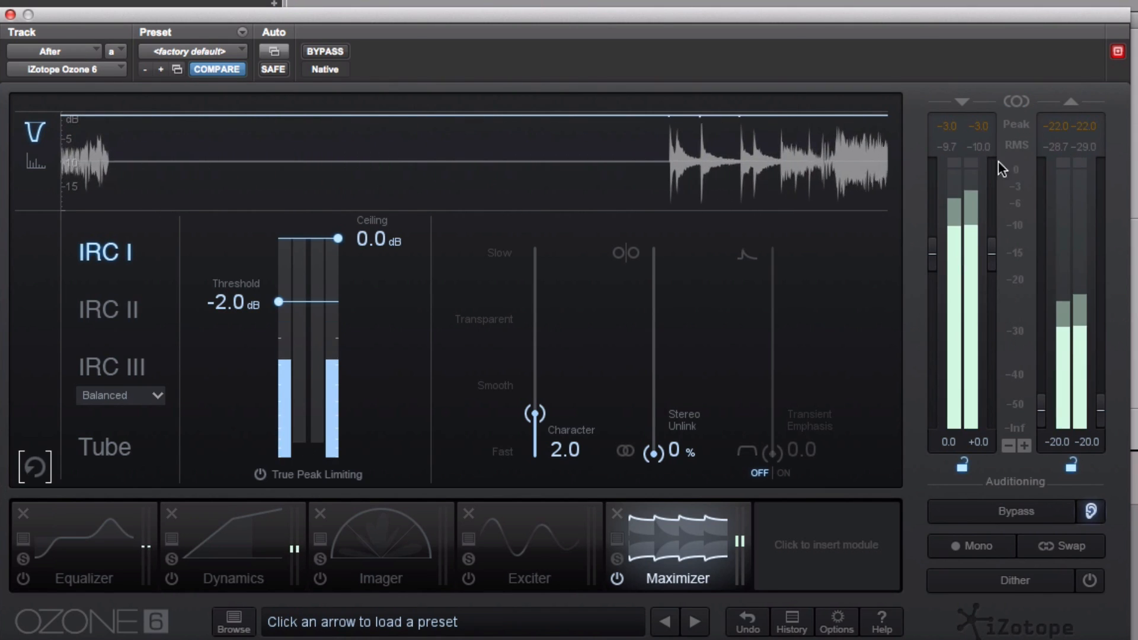
drag(990, 256, 988, 305)
double_click(989, 305)
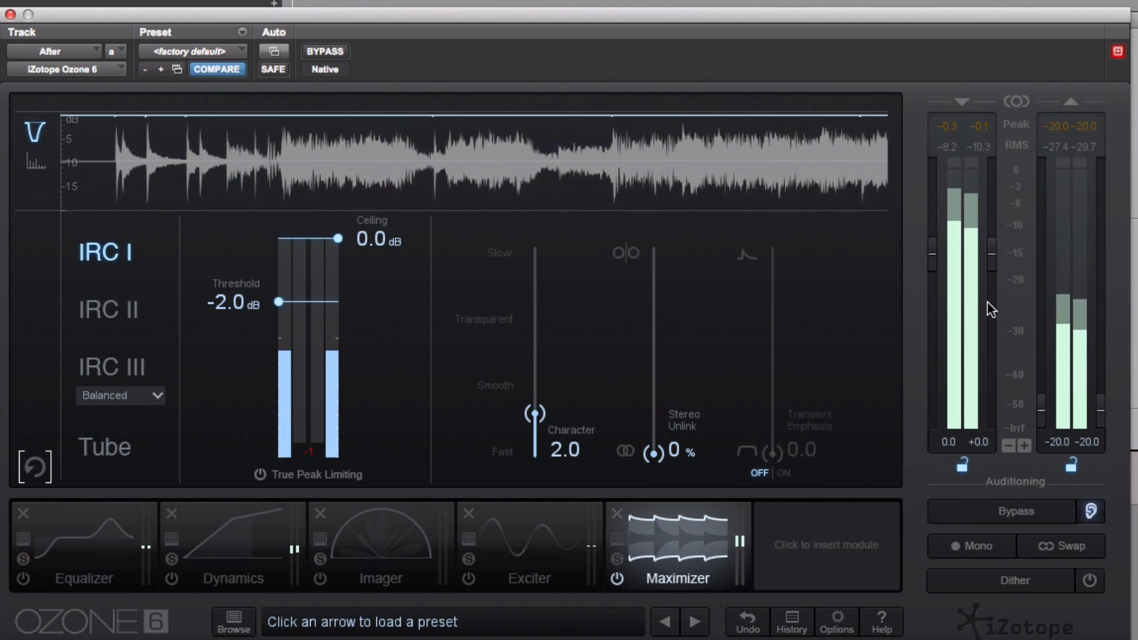
key(space)
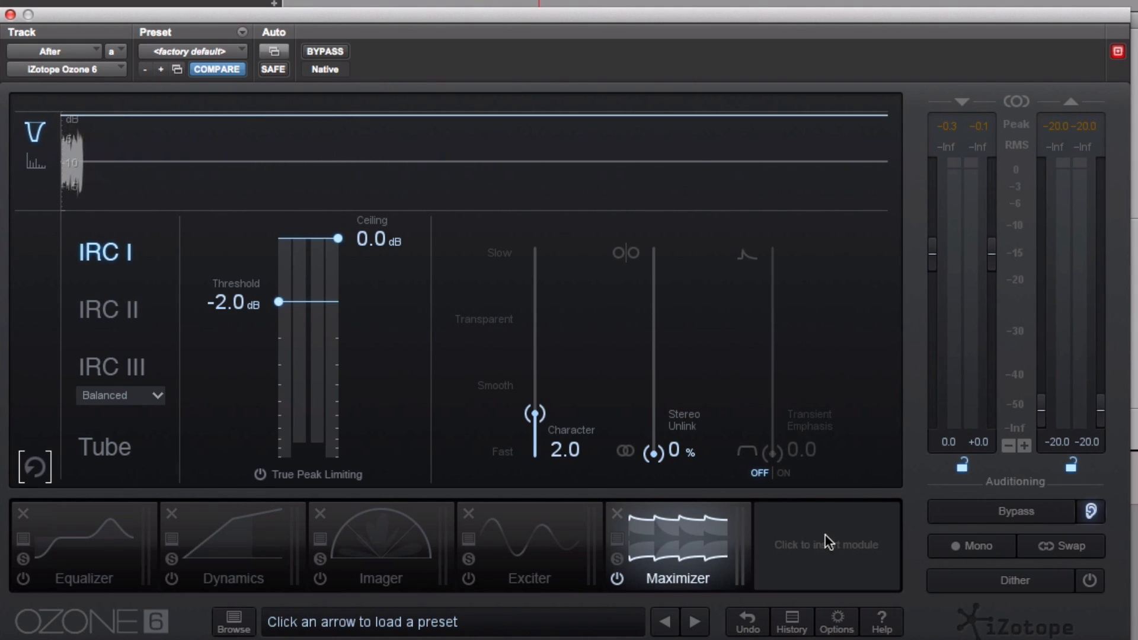
Step: Add the Post Equalizer module to the signal chain and compare its view with the Maximizer's
click(864, 546)
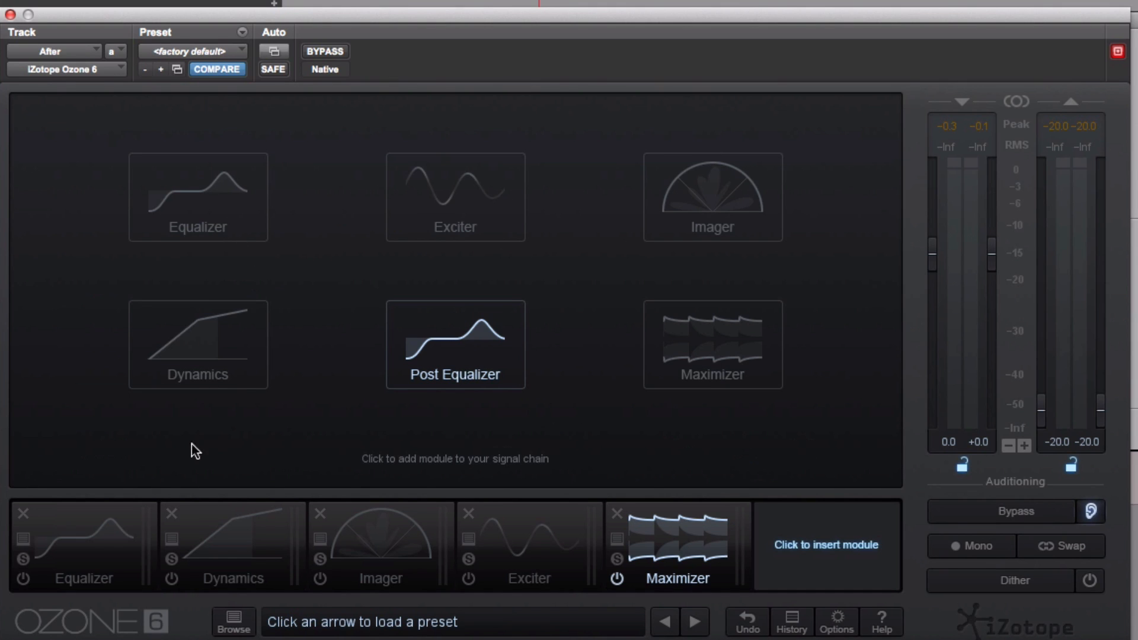
click(452, 353)
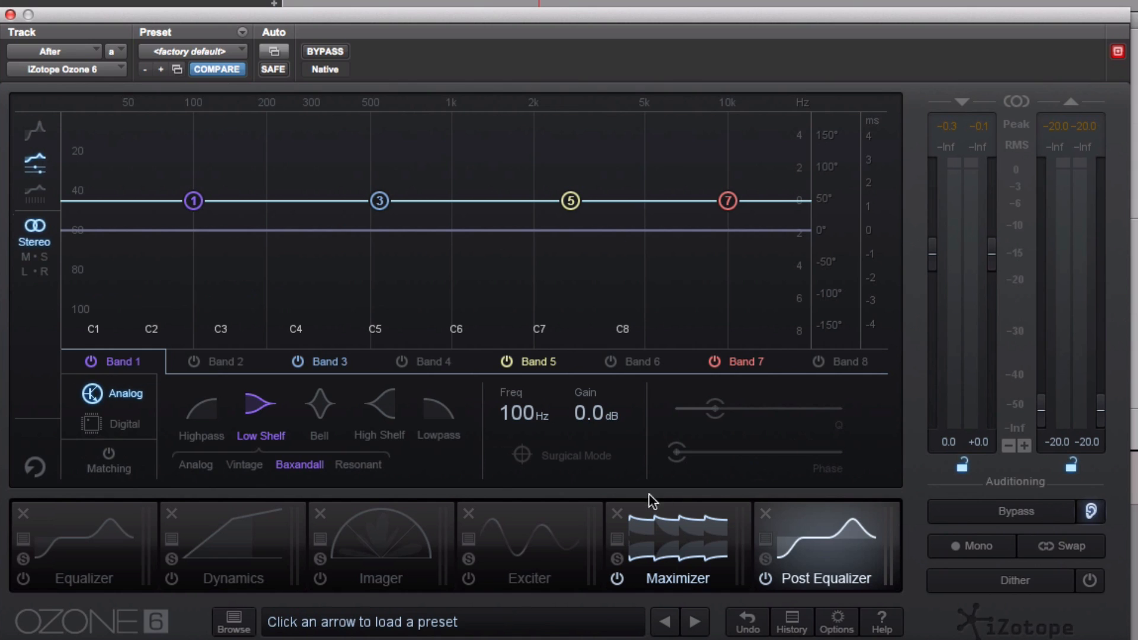
click(652, 525)
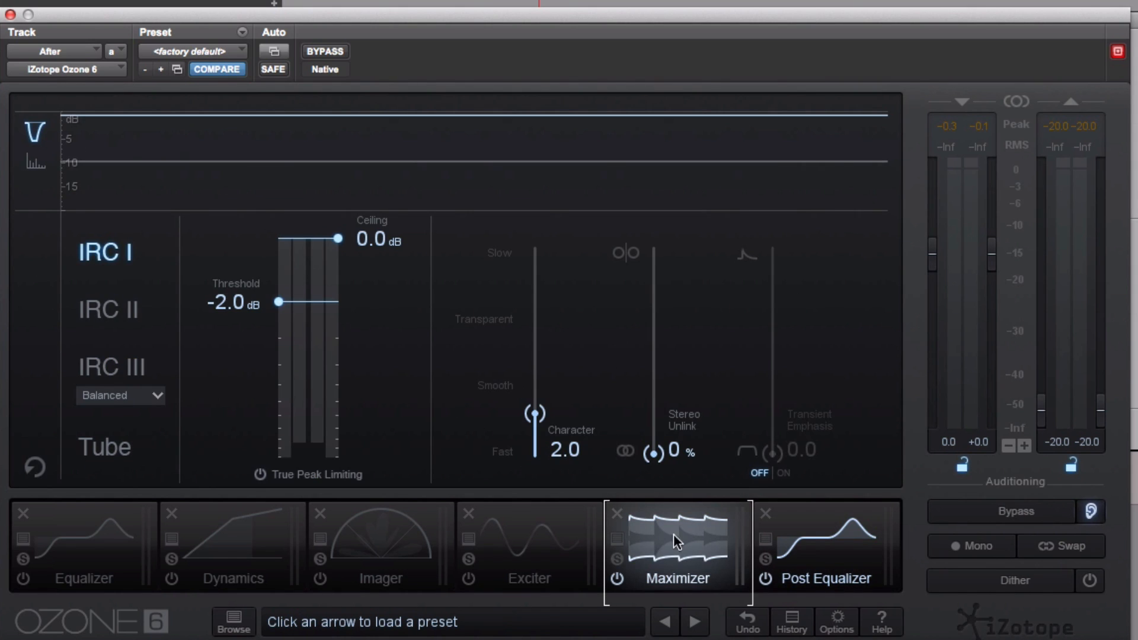
click(824, 563)
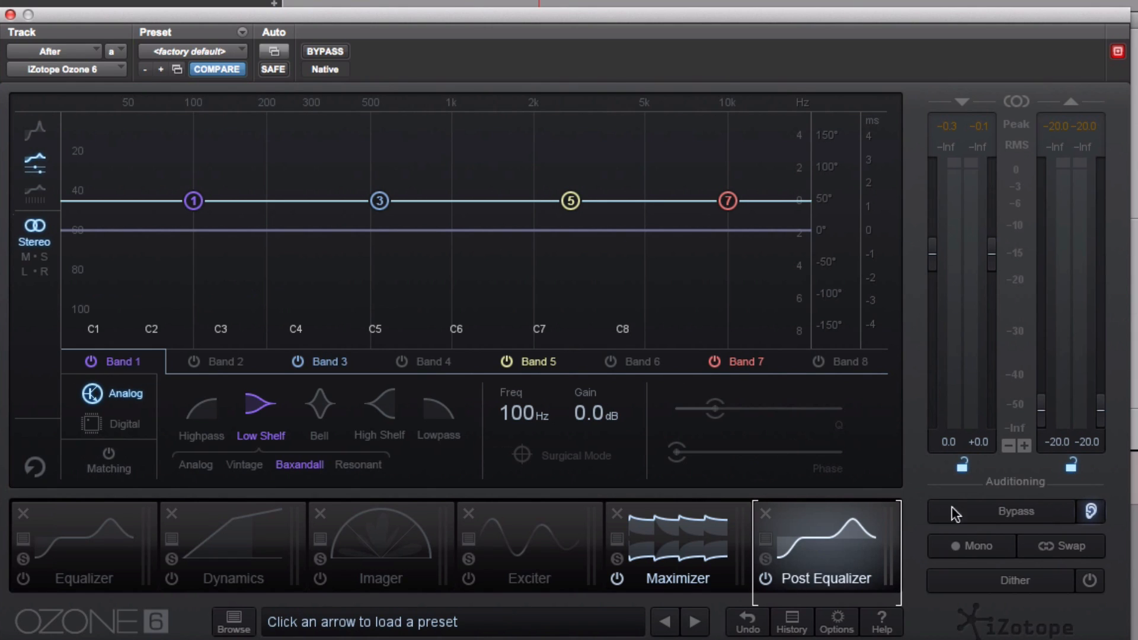
Step: Open the Dither settings, enable dithering, and try a bit depth of 20 before returning to 24
click(1020, 580)
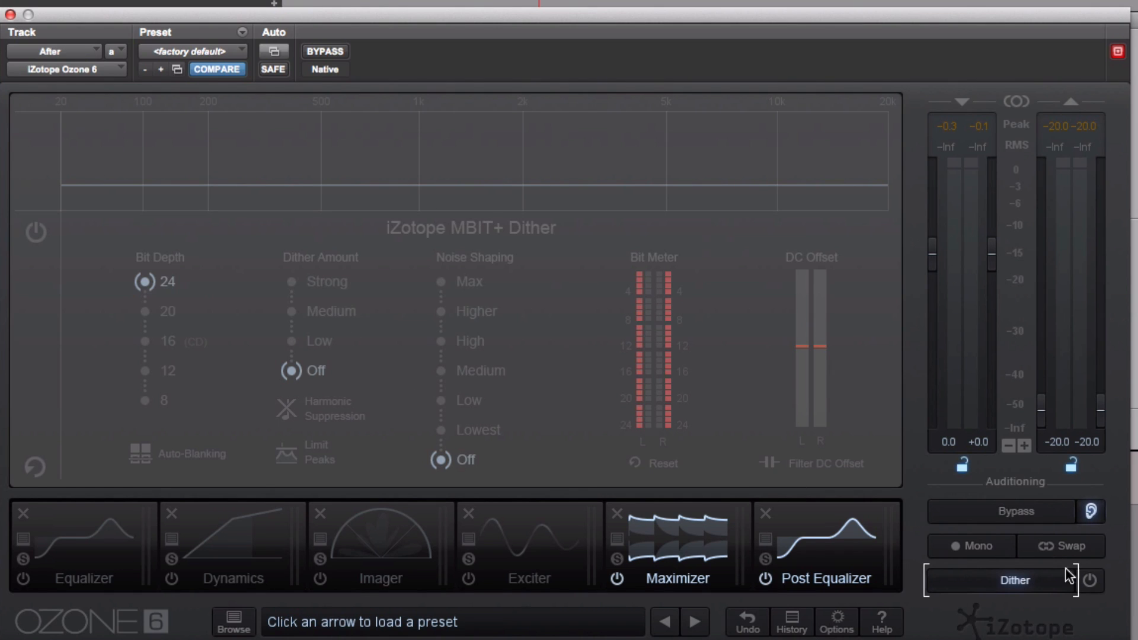
click(1090, 580)
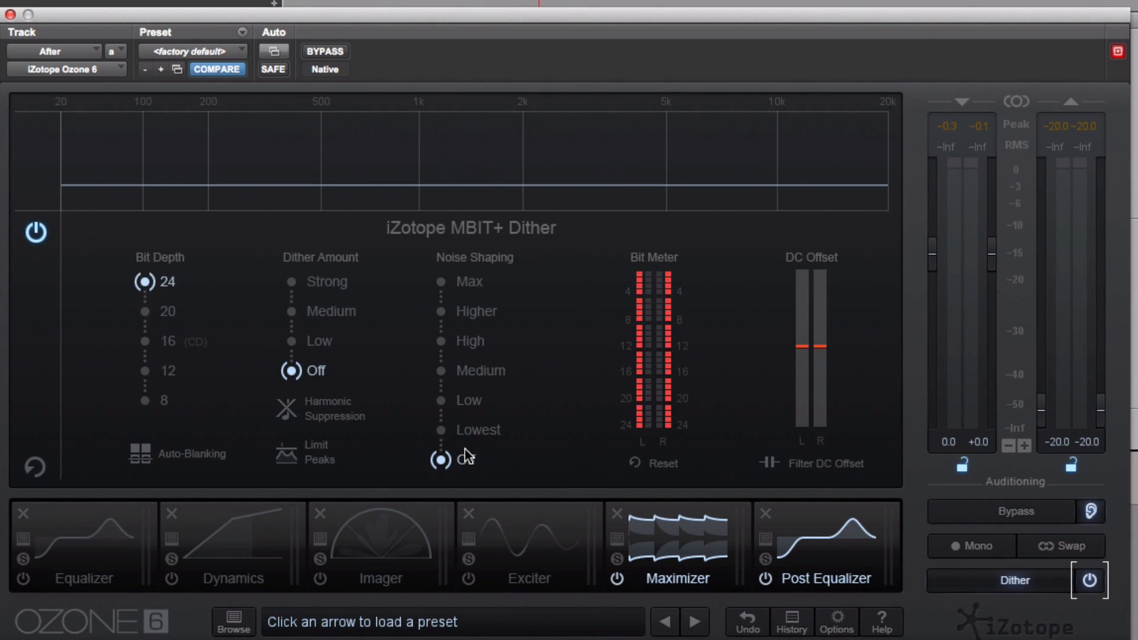
click(159, 318)
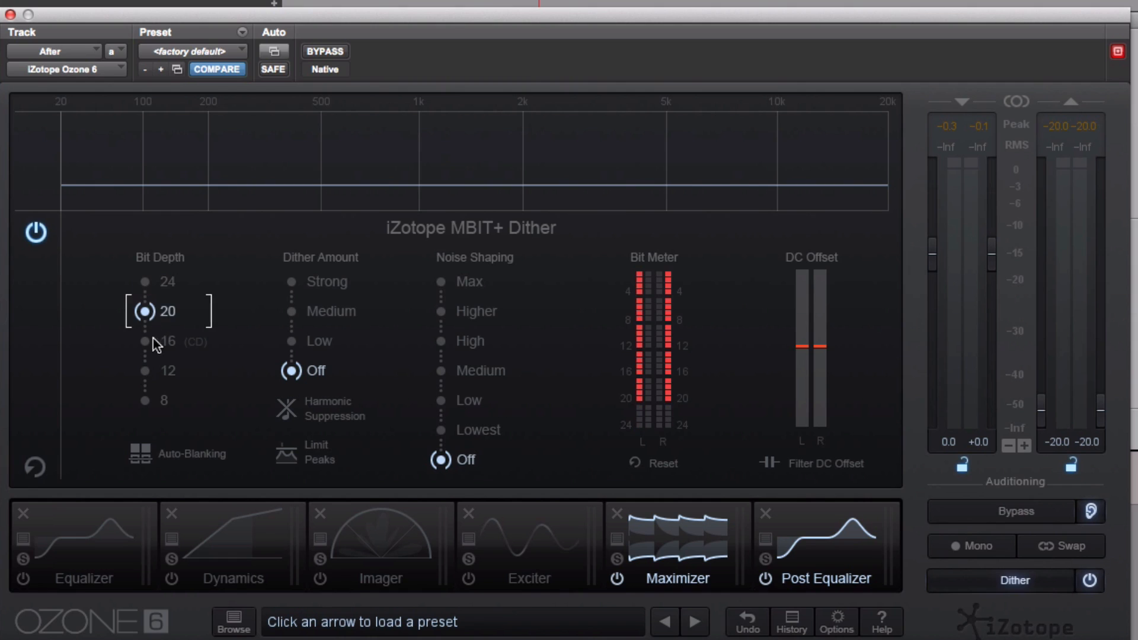
click(155, 283)
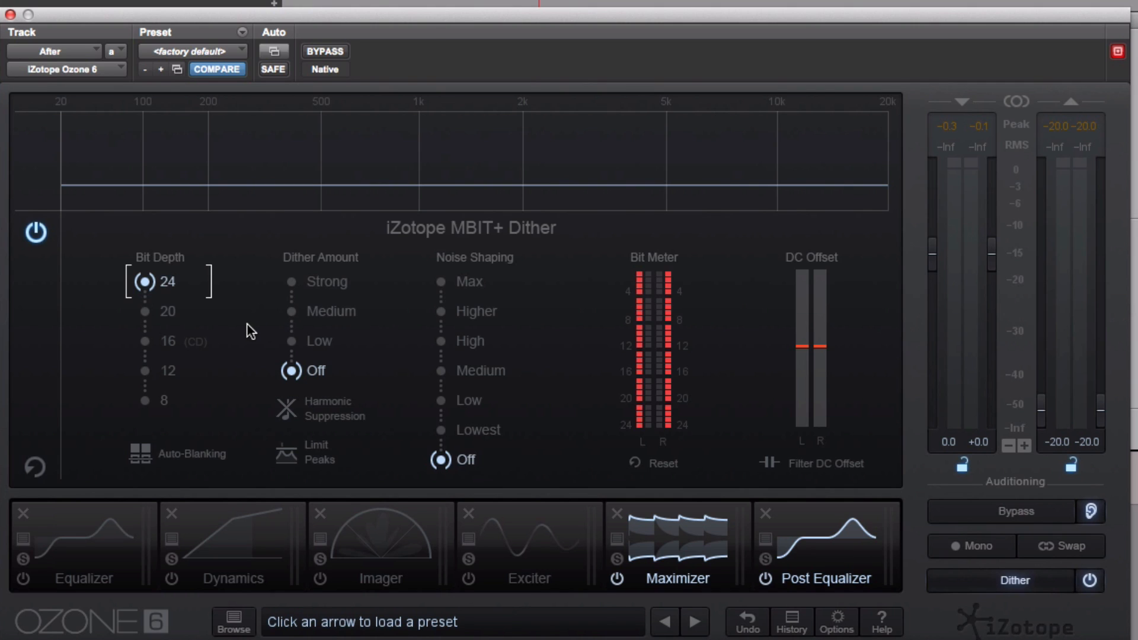
Step: Alternate the dither bit depth repeatedly between 16 (CD) and 24, ending on 24
click(164, 342)
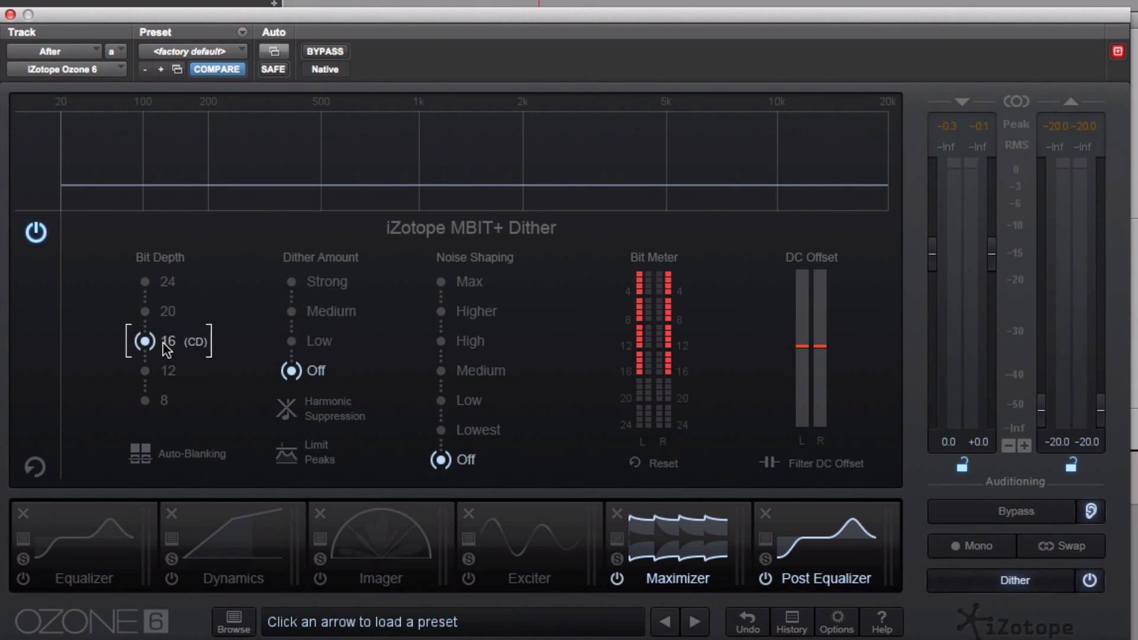
click(162, 284)
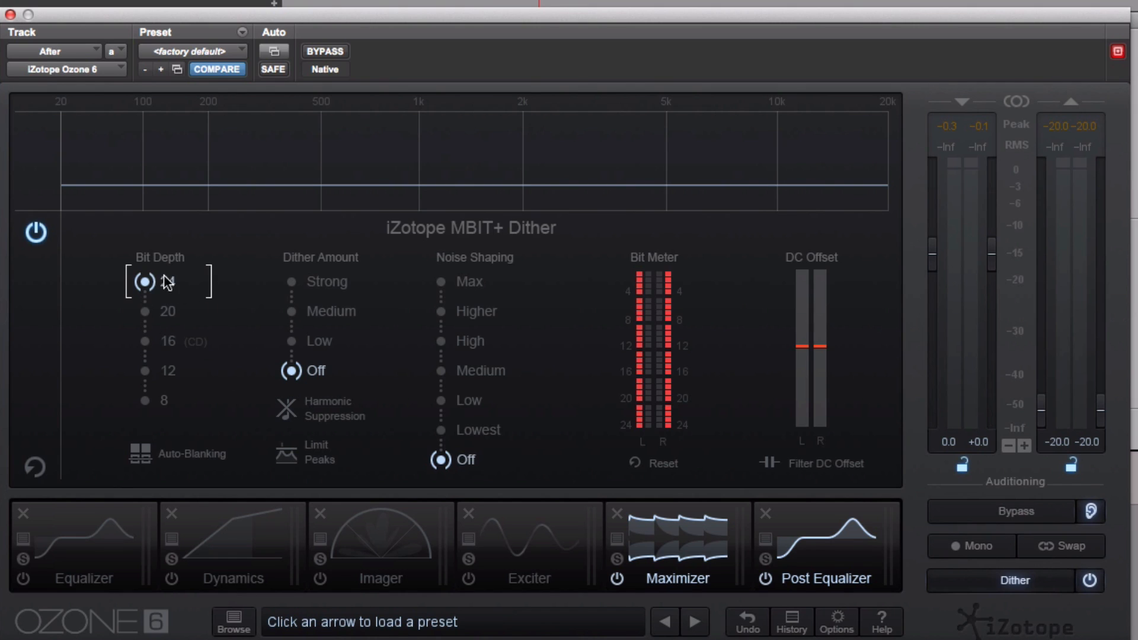
click(159, 346)
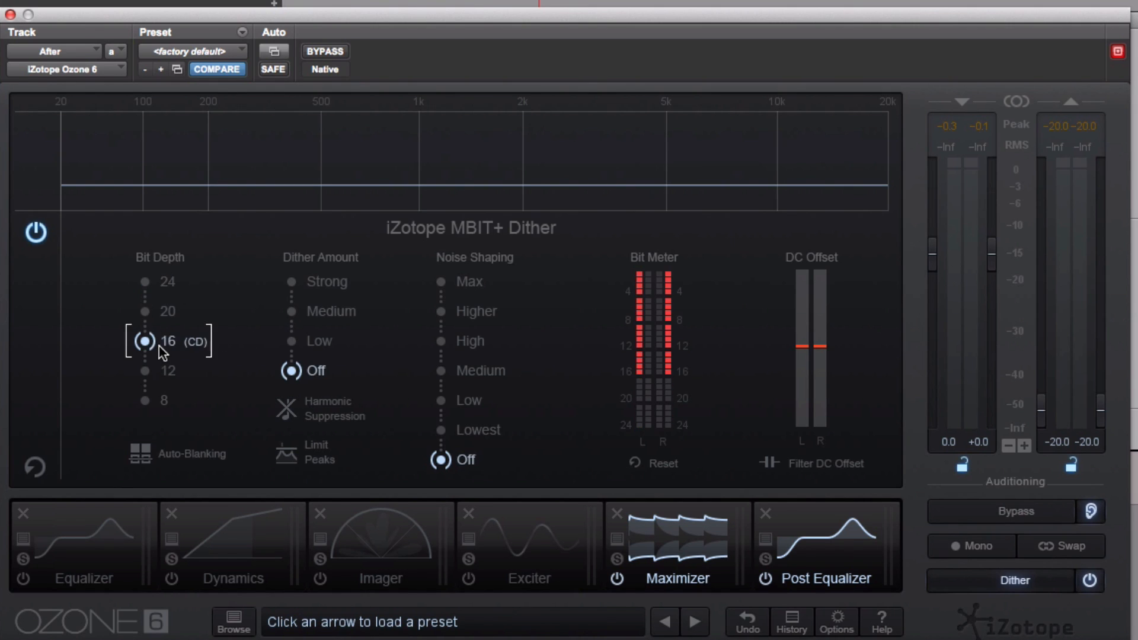
click(183, 283)
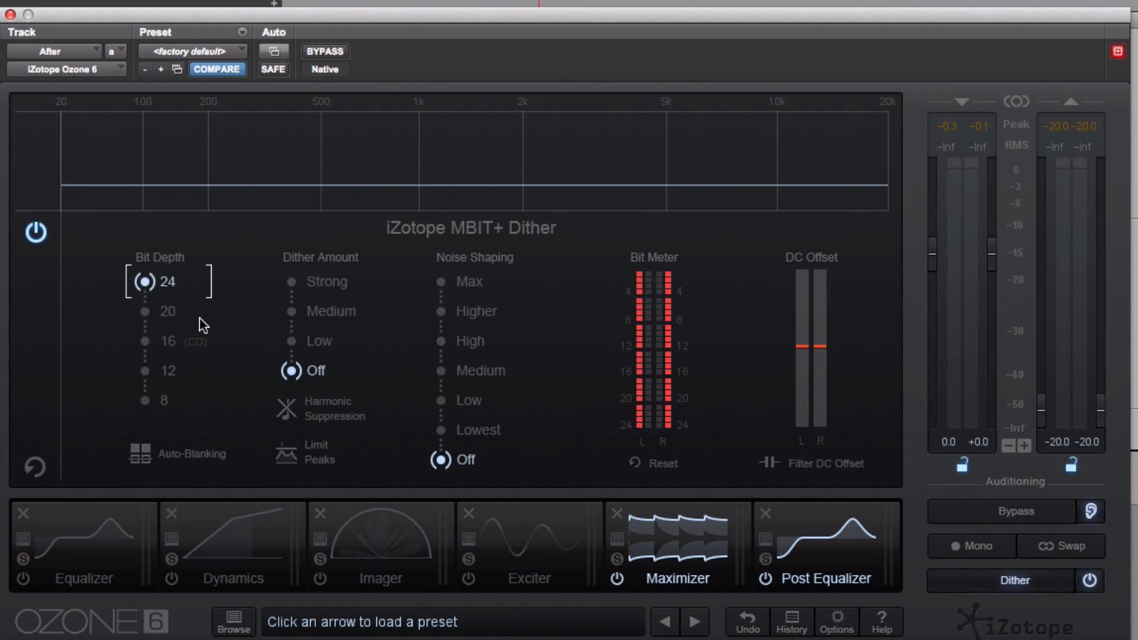
click(158, 343)
click(155, 283)
click(162, 339)
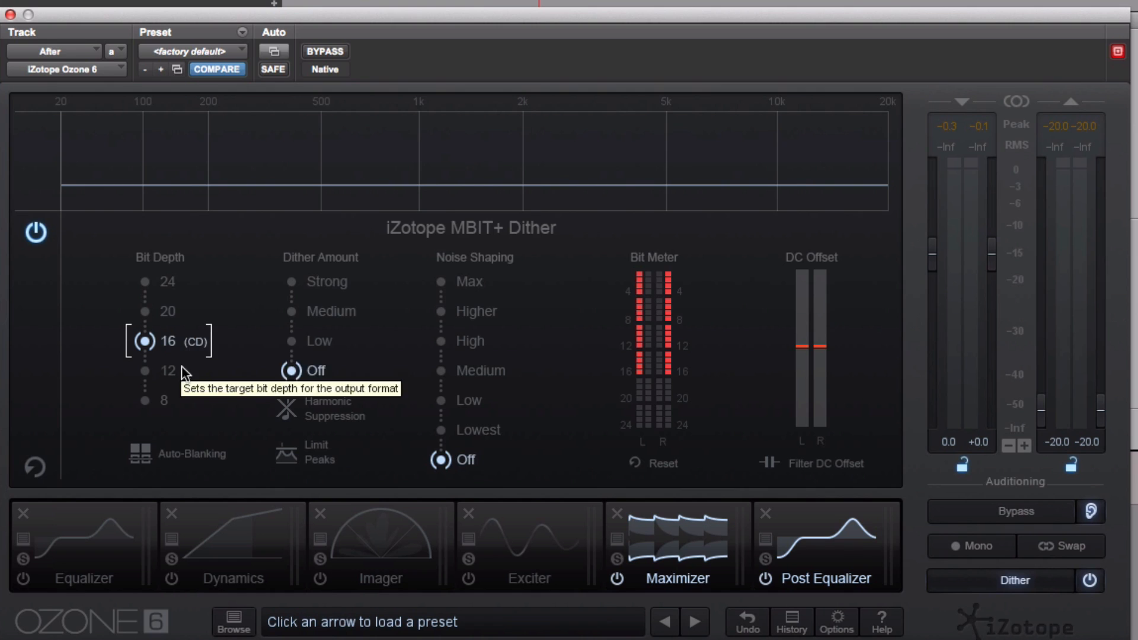
click(159, 279)
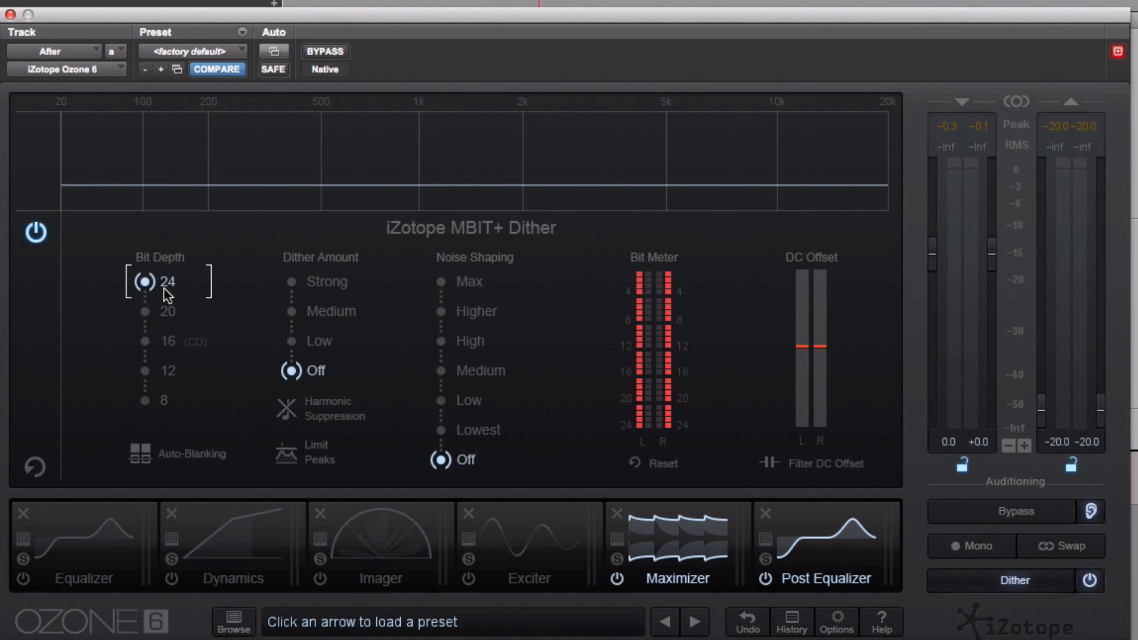
Step: Set the dither bit depth to 8 and raise the Dither Amount from Low through Medium to Strong
click(144, 400)
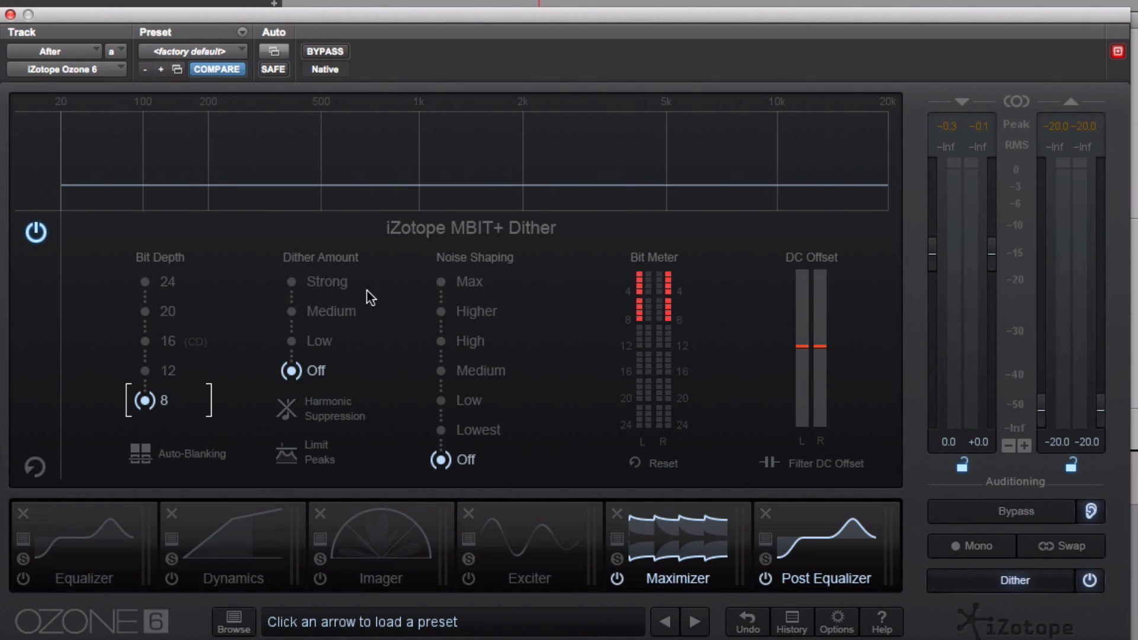
click(312, 341)
click(336, 309)
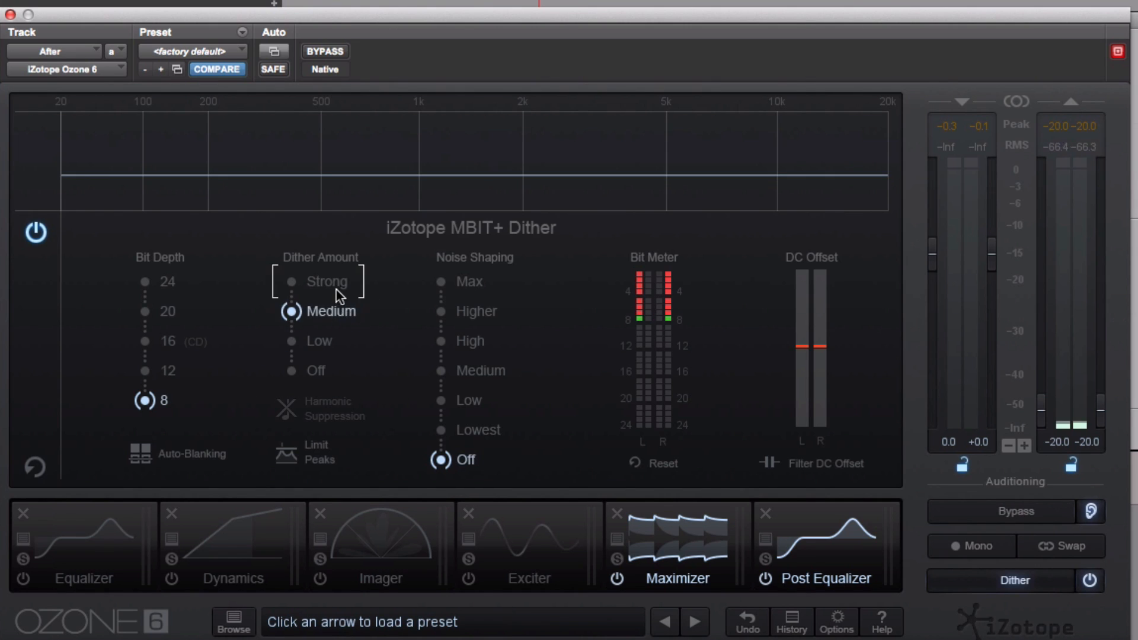
click(335, 284)
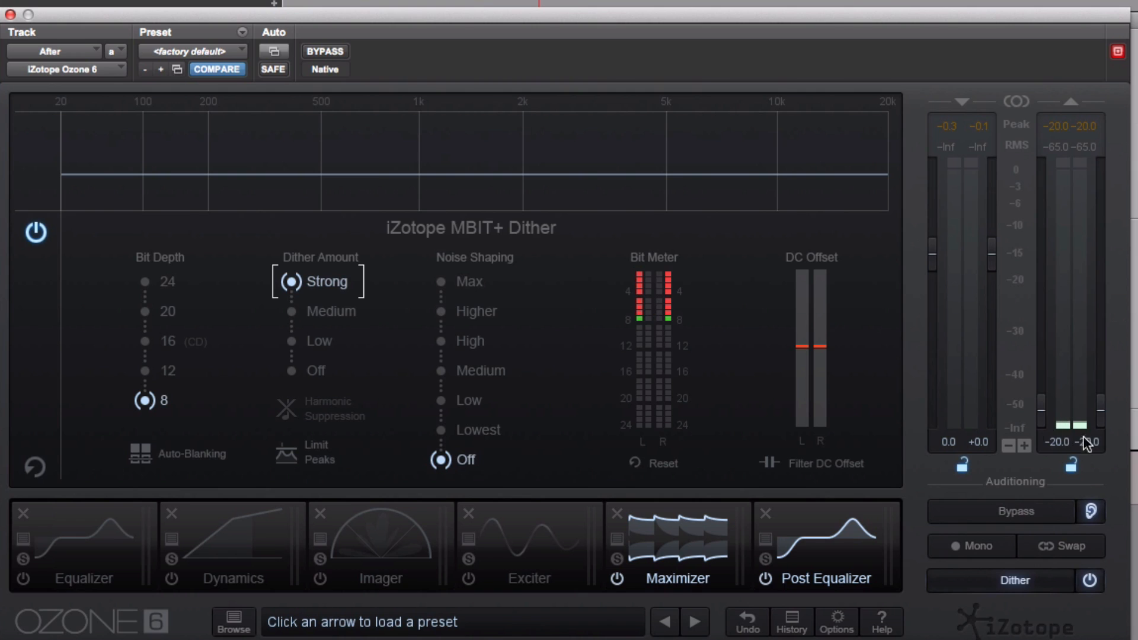
Step: Set the dither bit depth to 16 (CD), trying 20 in between
click(145, 342)
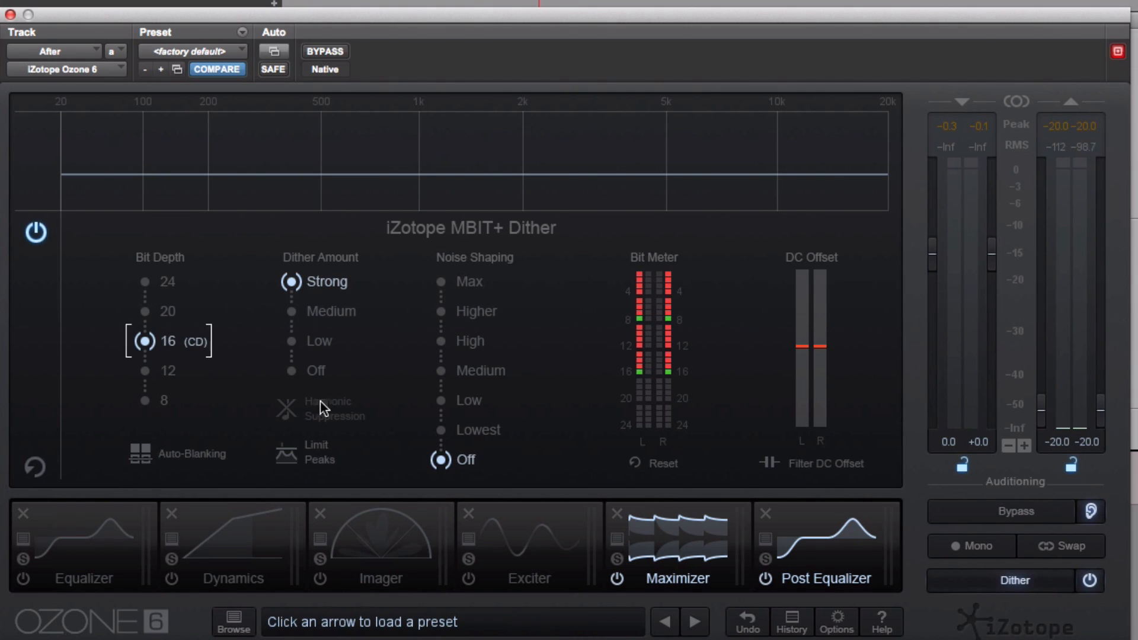
click(144, 311)
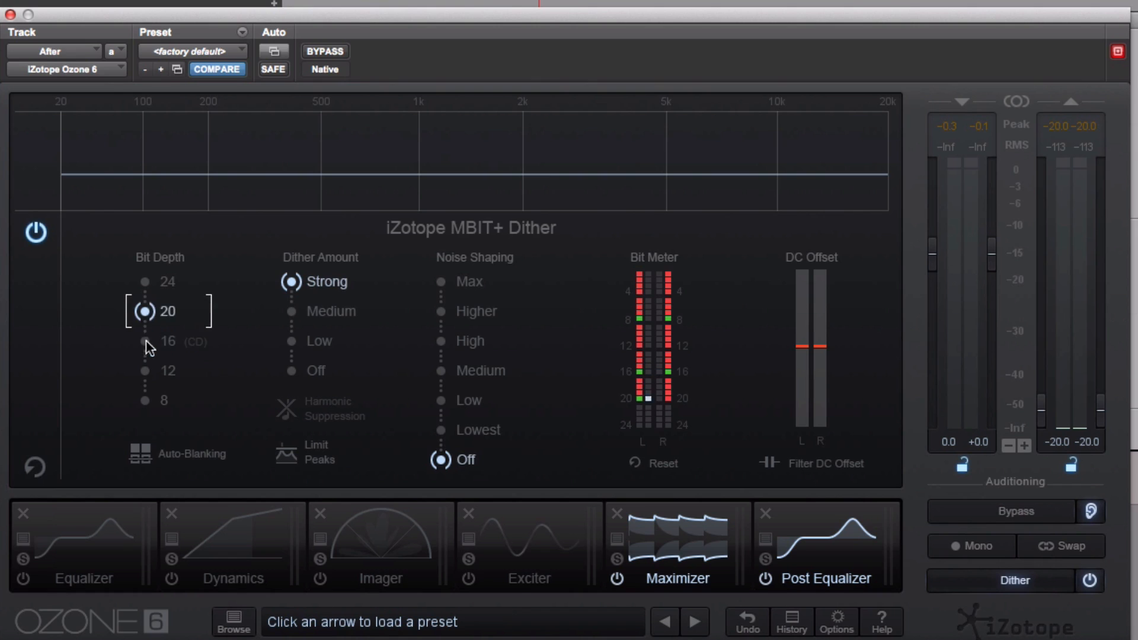
click(145, 341)
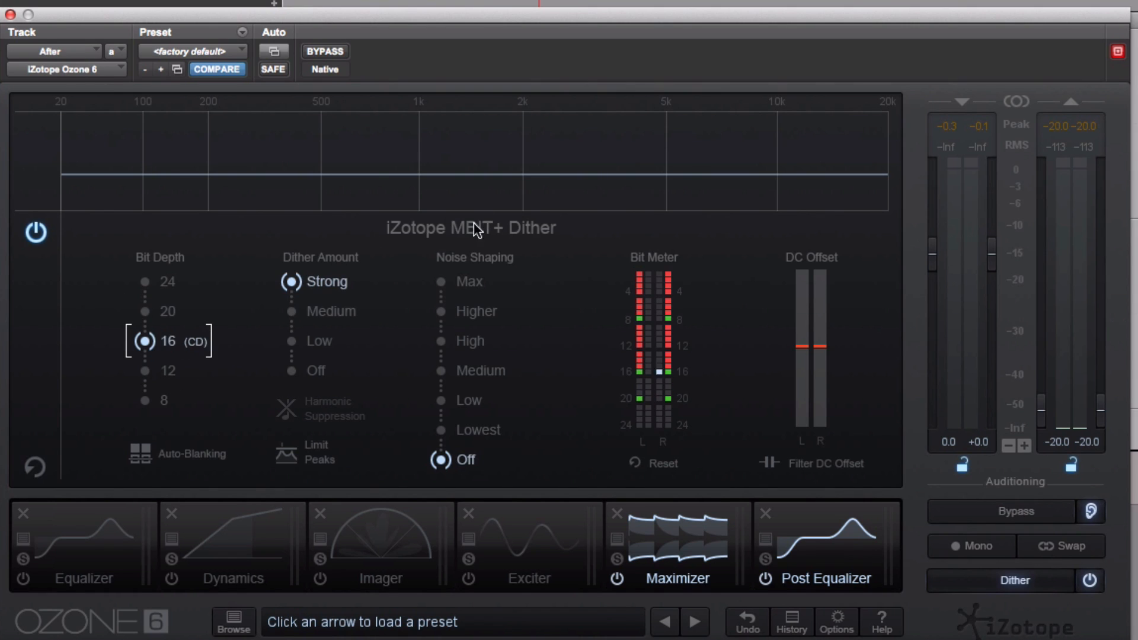
Step: Cycle the Dither Amount through Medium, Low and Strong to compare them, ending on Strong
click(327, 314)
click(318, 341)
click(327, 283)
click(327, 311)
click(317, 342)
click(330, 312)
click(333, 286)
click(329, 314)
click(304, 360)
click(314, 343)
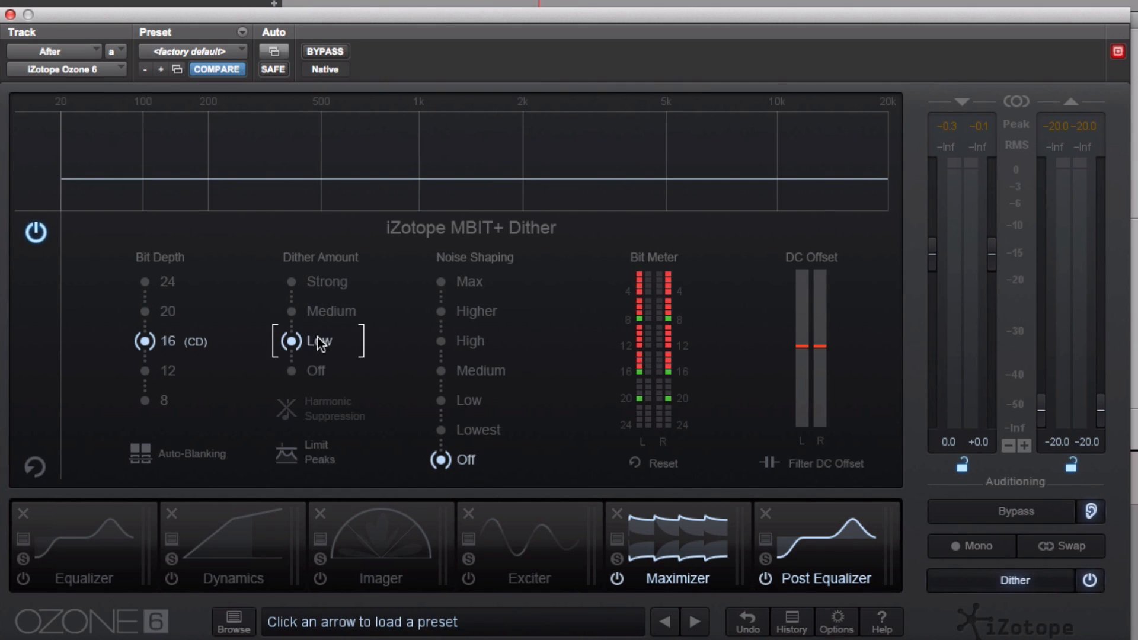
click(337, 277)
Step: Try the lower Noise Shaping levels and sweep the setting from Lowest up to Max
click(480, 285)
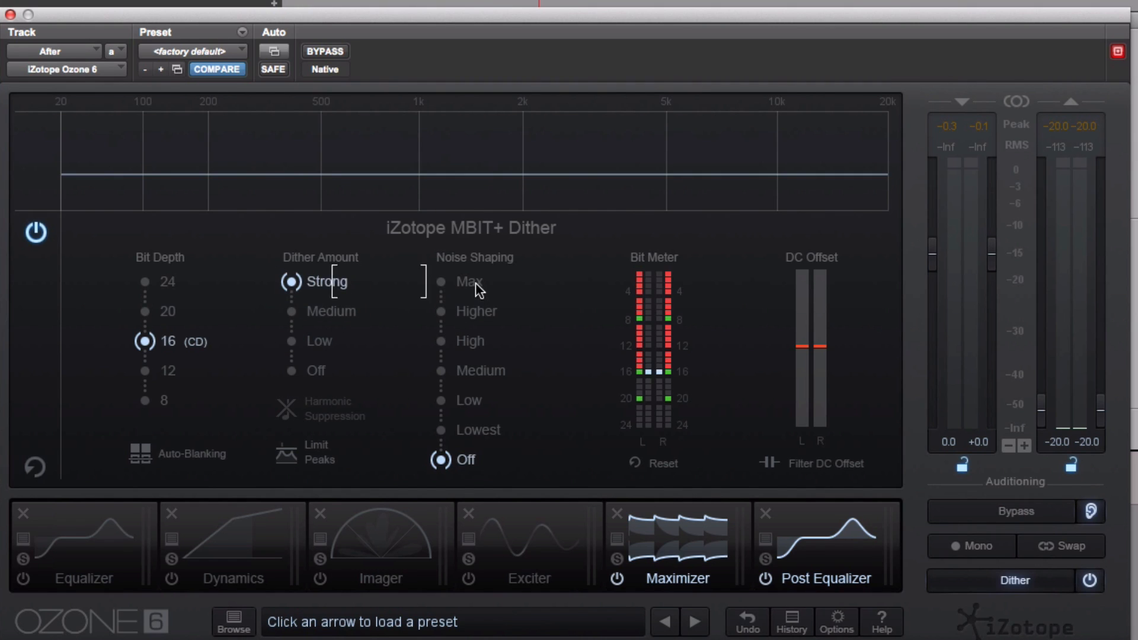
click(470, 426)
click(466, 456)
drag(483, 437, 479, 296)
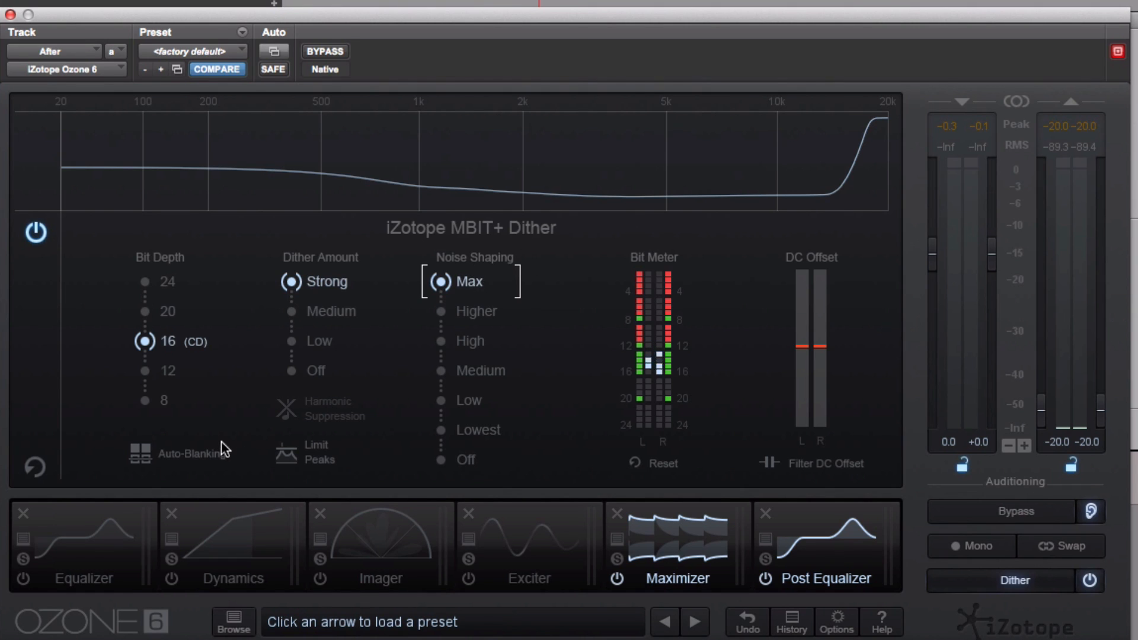
Step: Toggle Auto-Blanking on and off twice, leaving it disabled
click(208, 452)
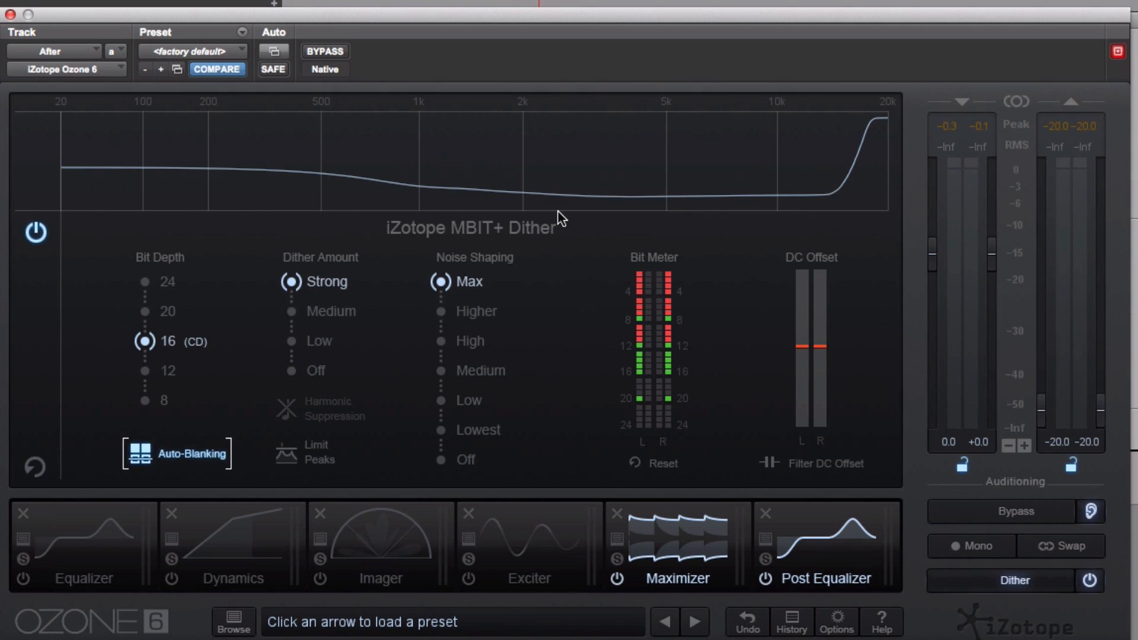
click(187, 454)
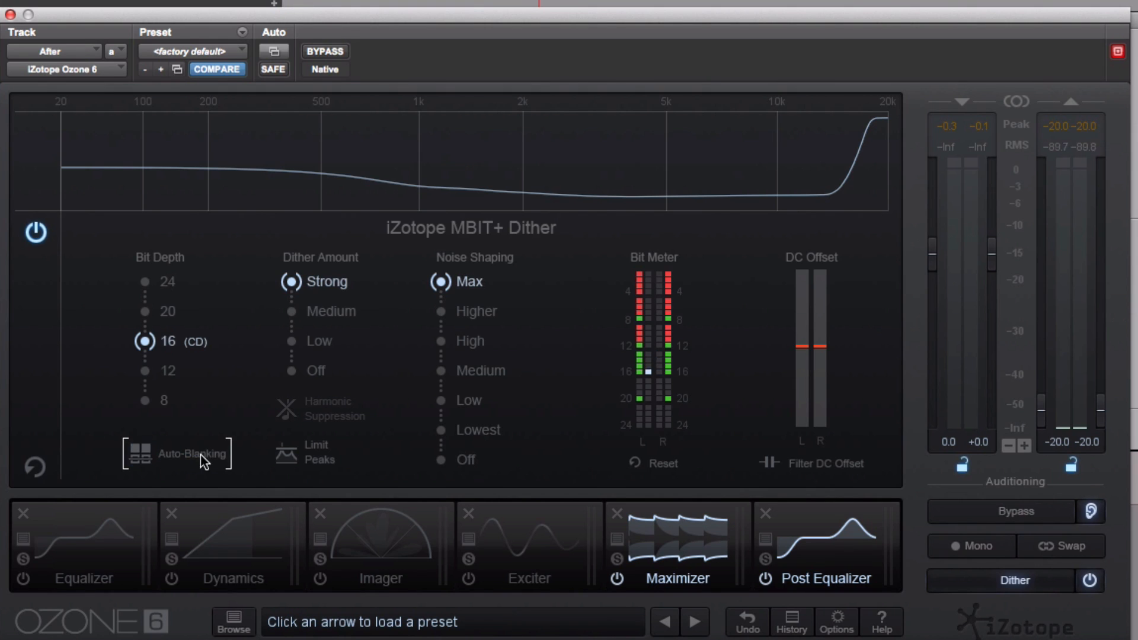
click(201, 455)
click(202, 456)
Step: Set Dither Amount and Noise Shaping to Off, and enable Harmonic Suppression
click(291, 372)
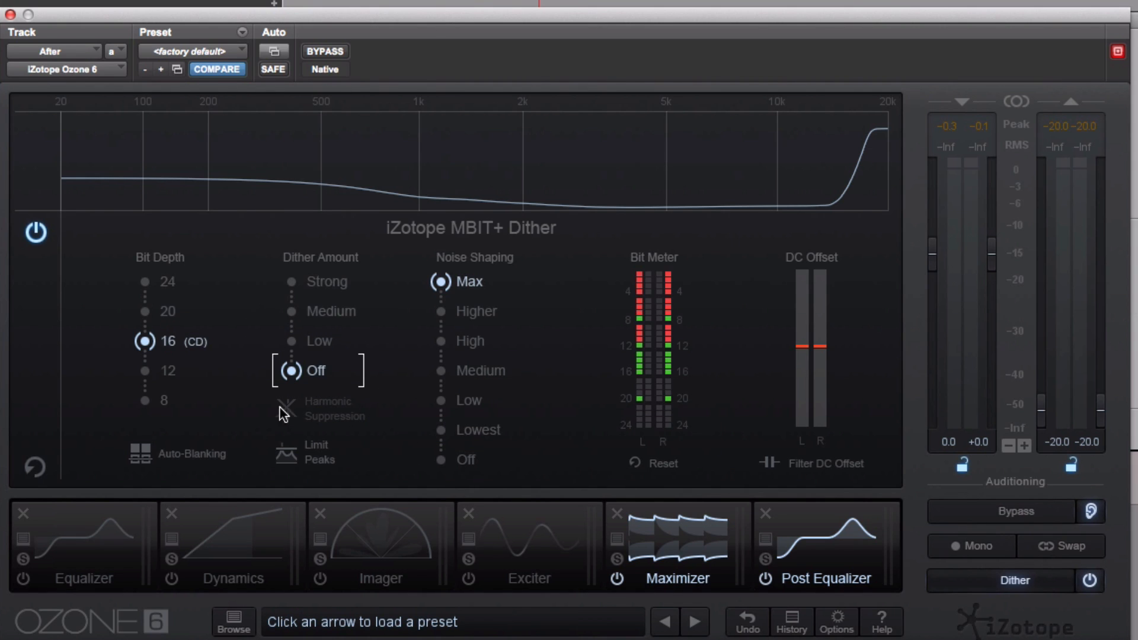
click(441, 460)
click(298, 410)
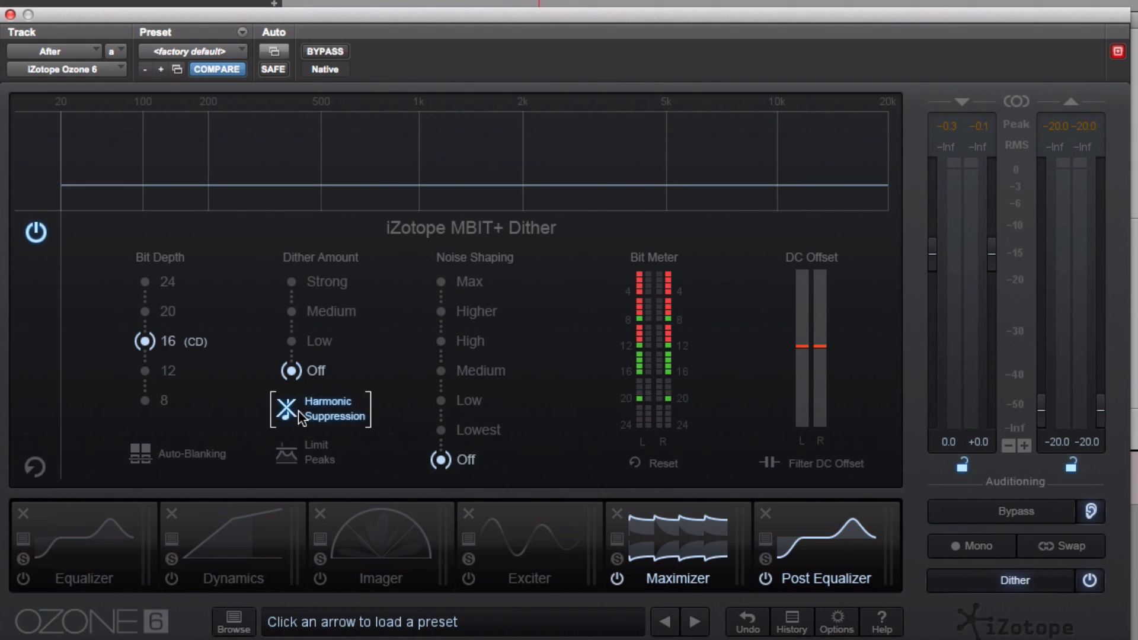
Step: Toggle Harmonic Suppression off and on, set Dither Amount to Strong and enable Limit Peaks
click(332, 412)
click(338, 412)
click(328, 284)
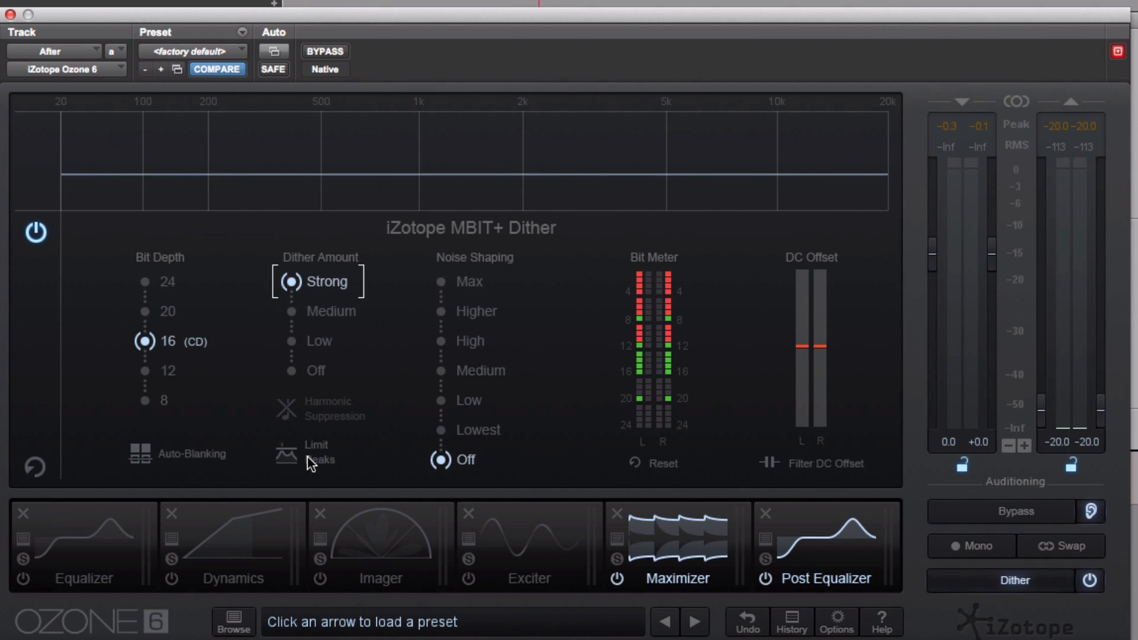
click(308, 457)
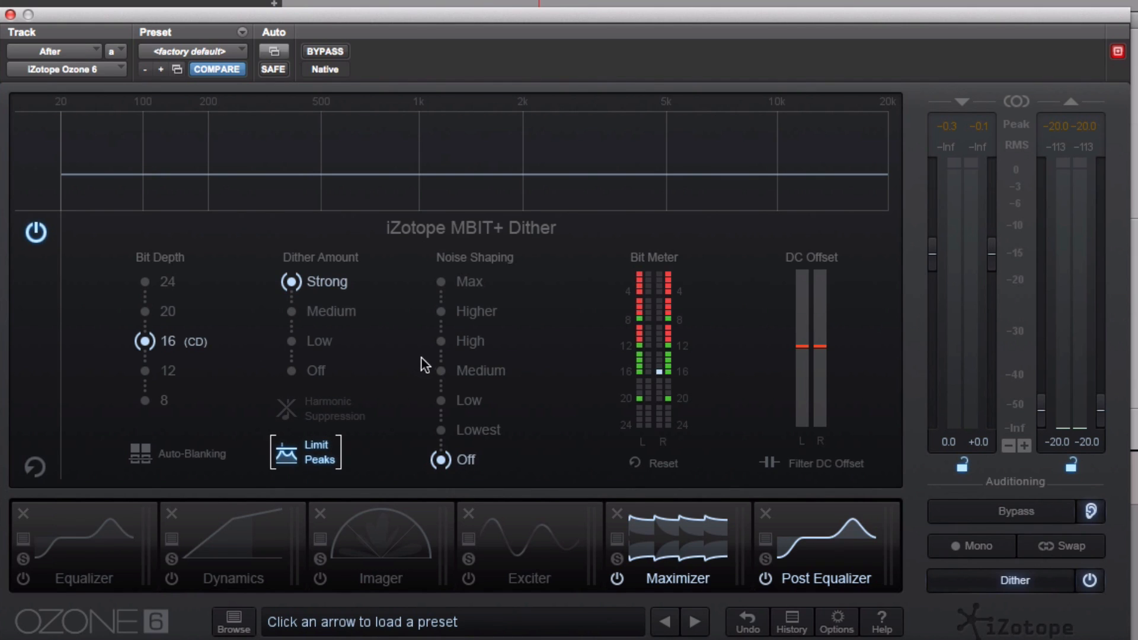
Step: Raise Noise Shaping to High and on to Max, and change Dither Amount through Low to Medium
click(441, 342)
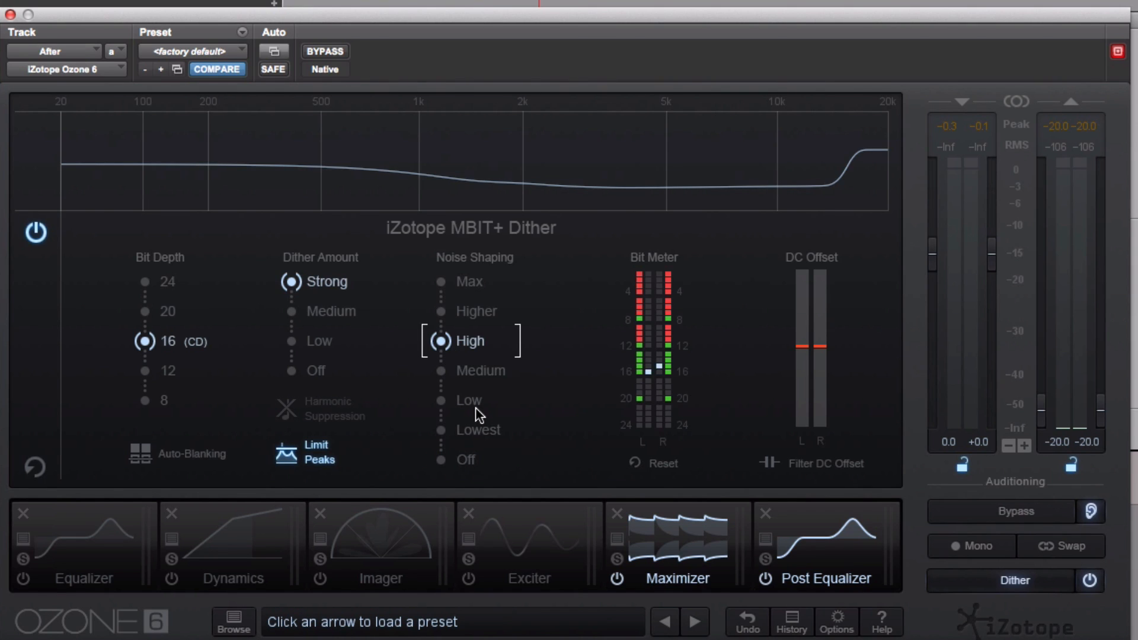
click(471, 288)
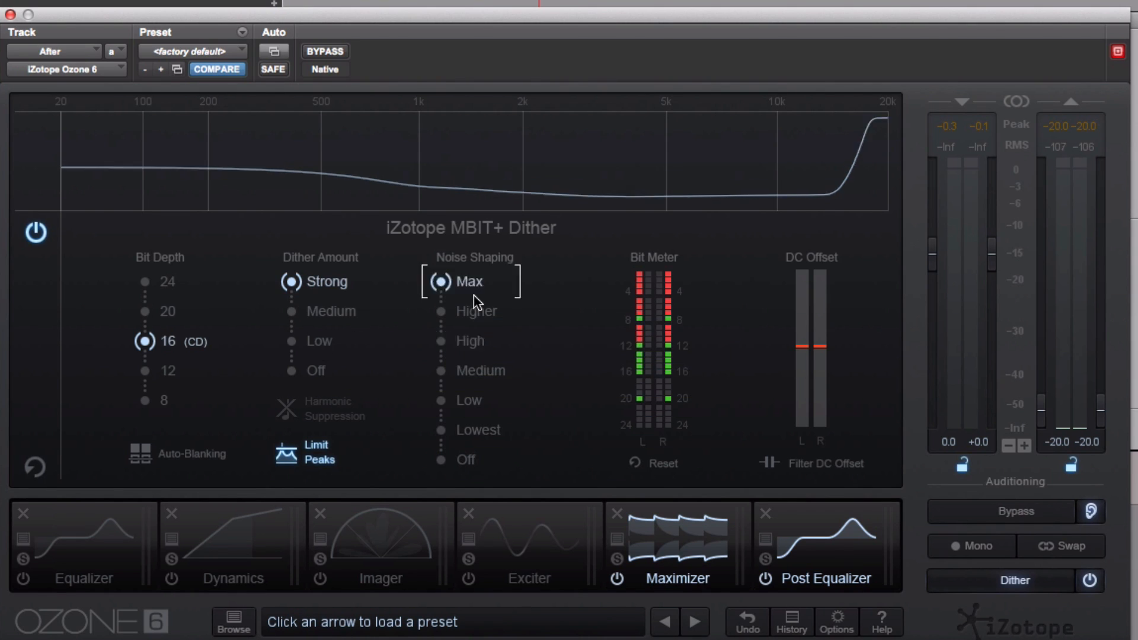
click(317, 339)
click(328, 312)
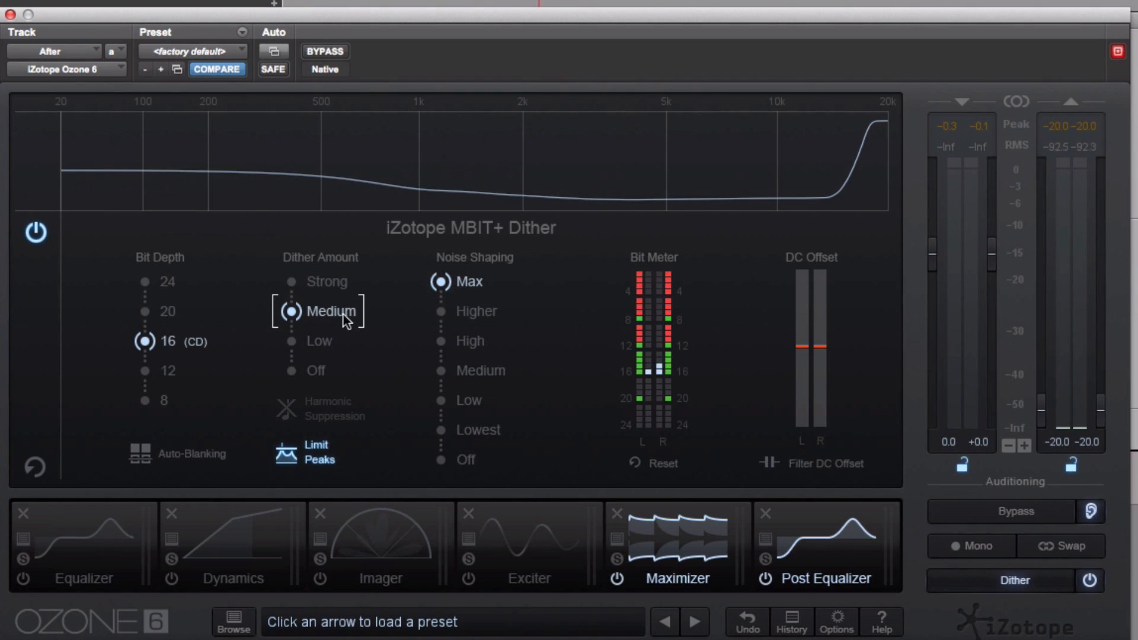
Step: Enable Auto-Blanking, and step Noise Shaping through Medium, High, Higher and Max, back to High and finally Off
click(194, 458)
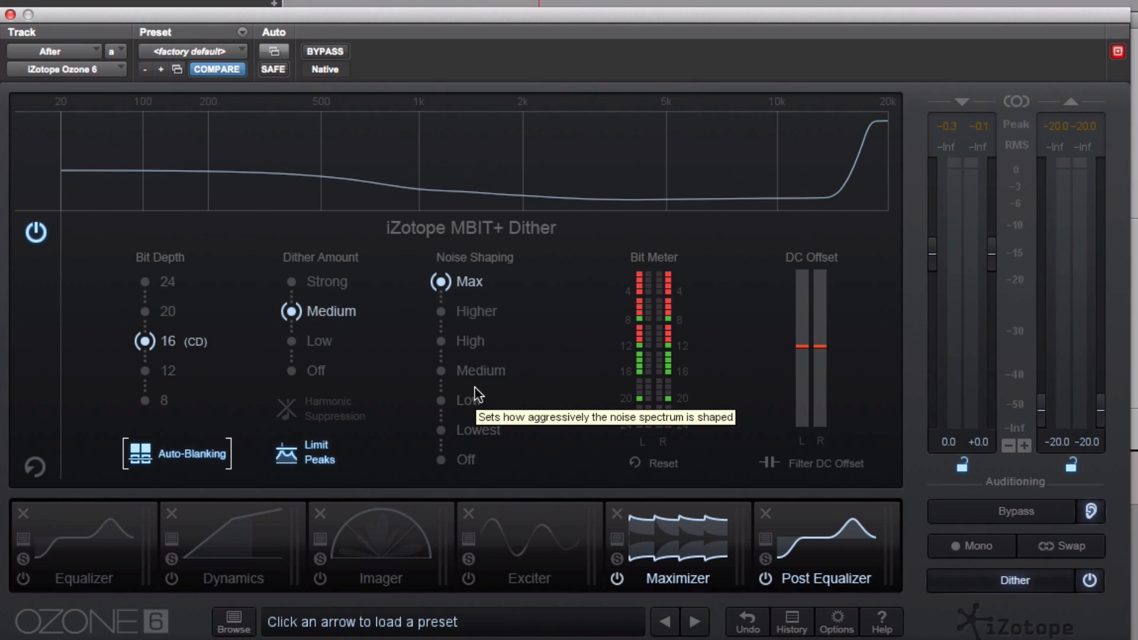
click(471, 371)
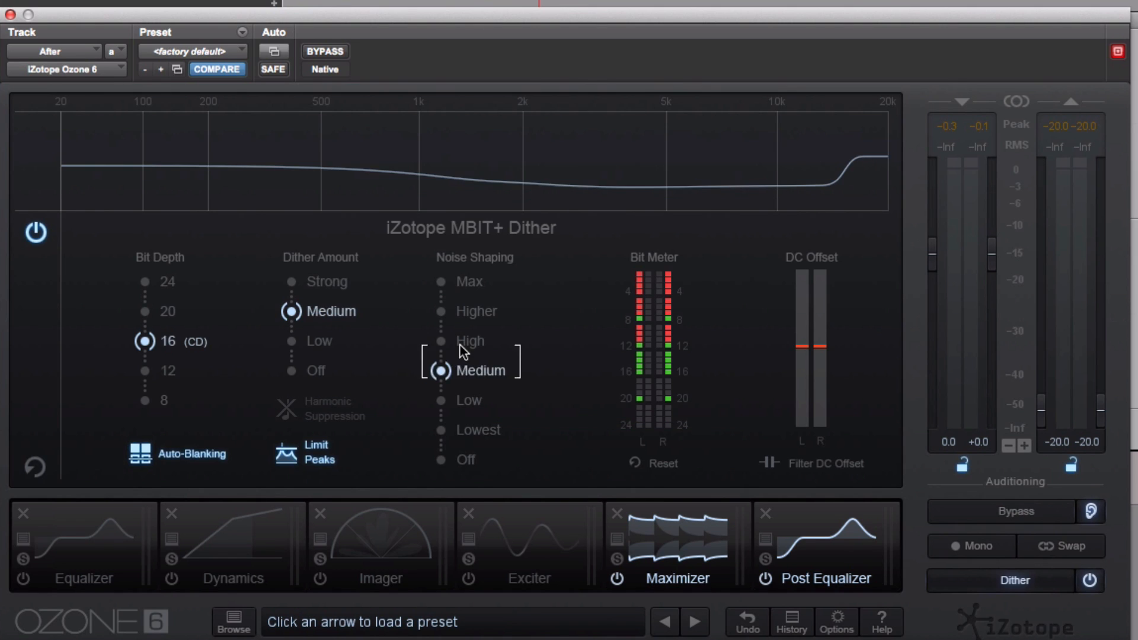
click(468, 340)
click(466, 319)
click(457, 282)
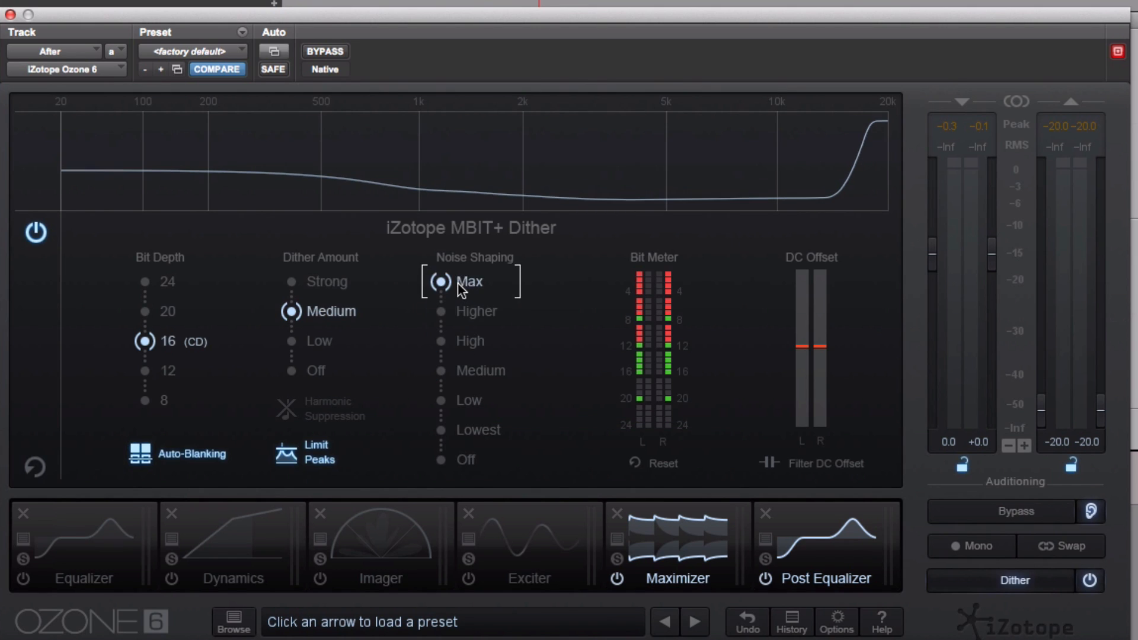
click(464, 350)
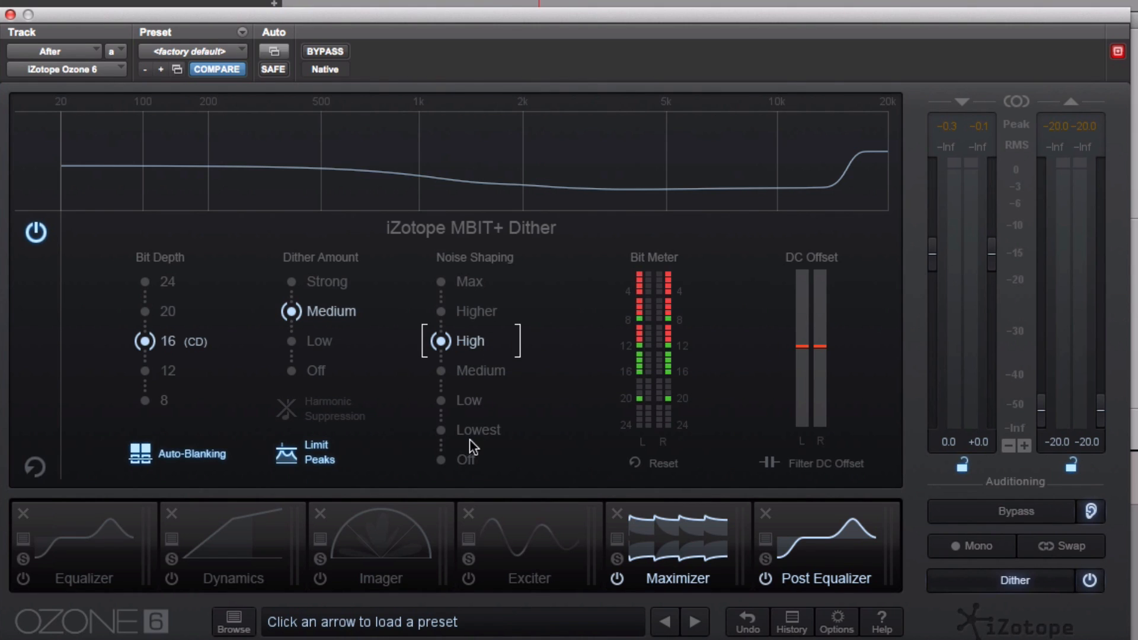
click(452, 460)
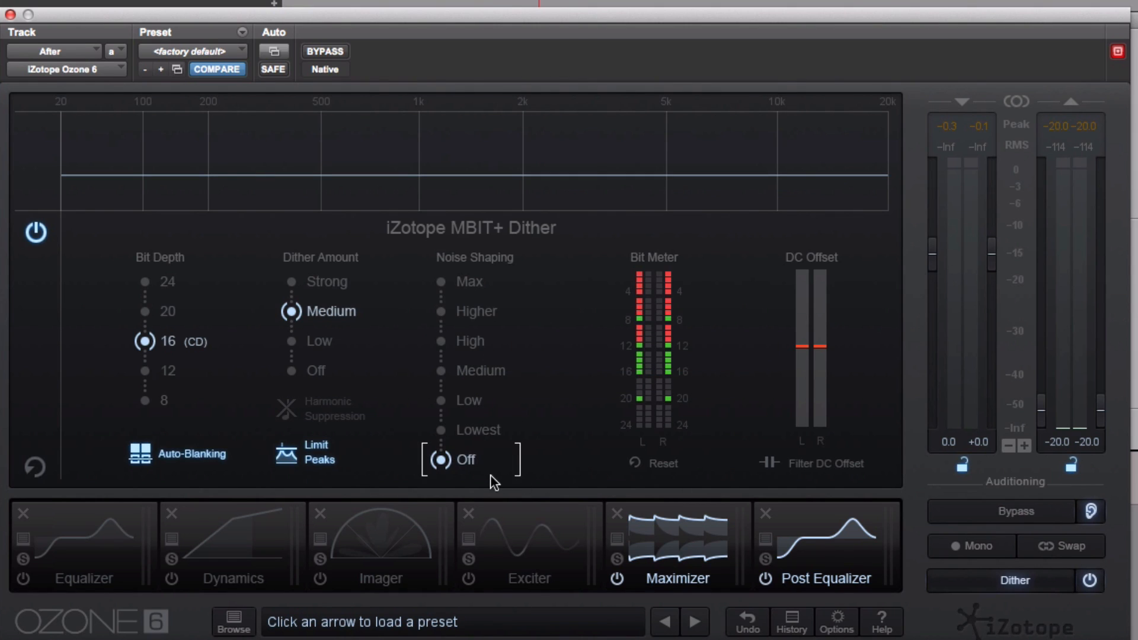
Step: Switch the Dither module off and back on, and disable both Auto-Blanking and Limit Peaks
click(1089, 580)
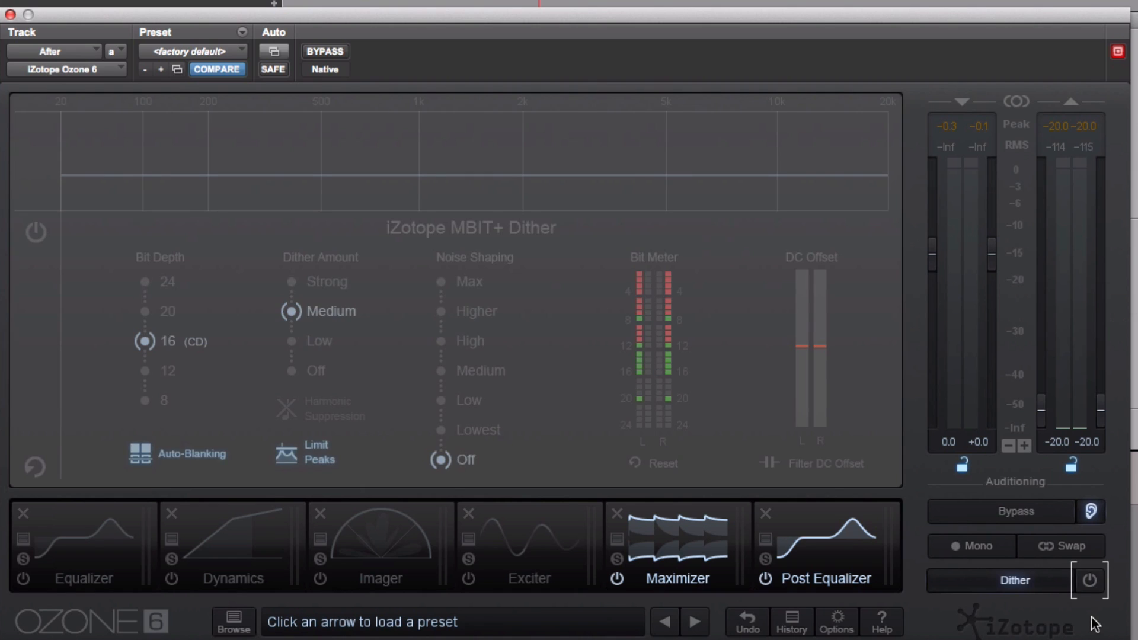
click(1091, 581)
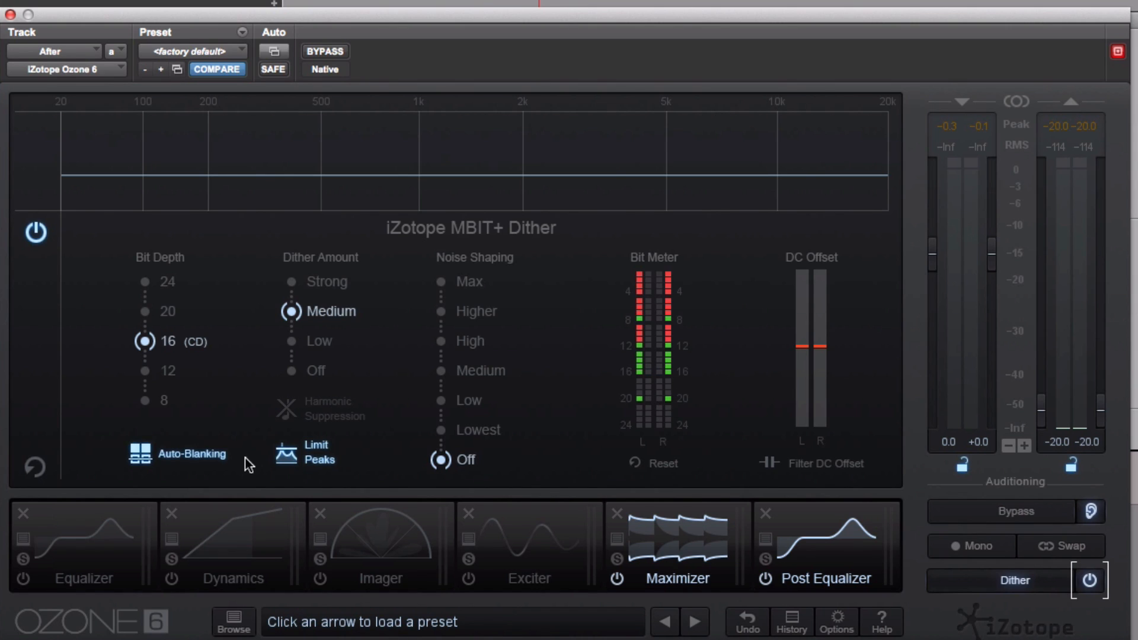
click(208, 454)
click(337, 462)
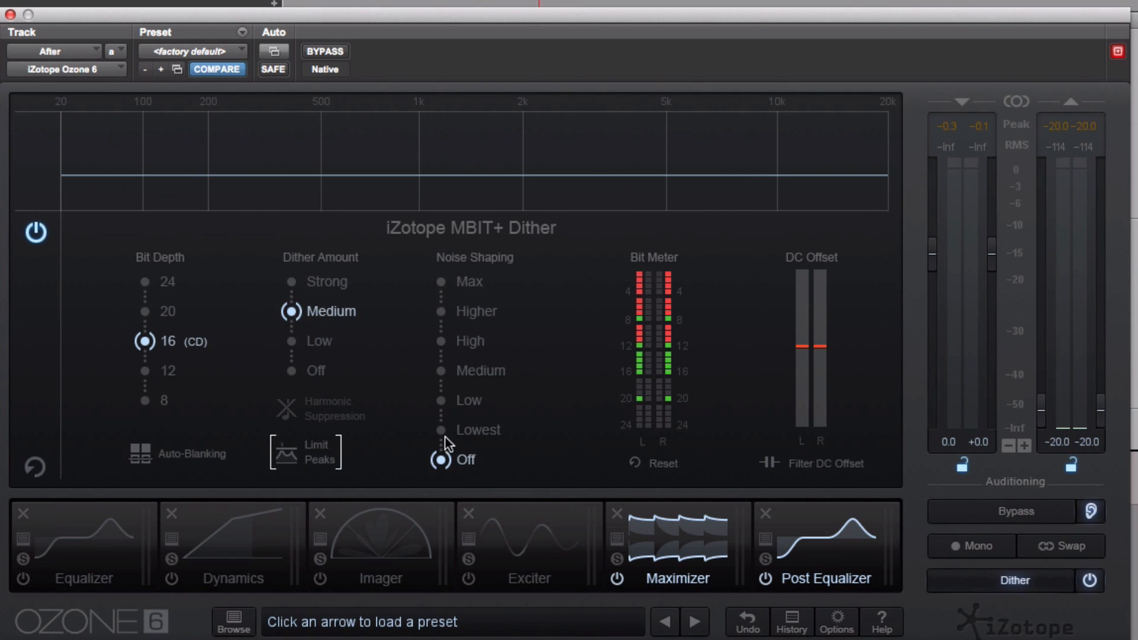
Step: Raise Noise Shaping from Medium up to Max, settle on Medium, and compare with Dither switched off and on
click(465, 372)
click(461, 341)
click(458, 312)
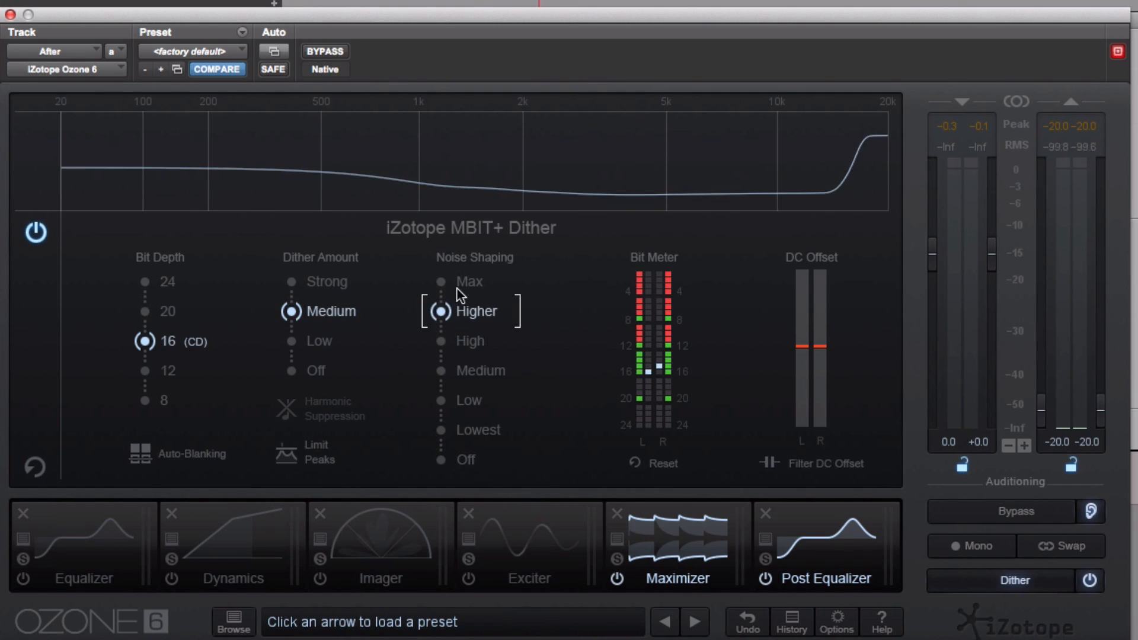
click(457, 286)
click(470, 378)
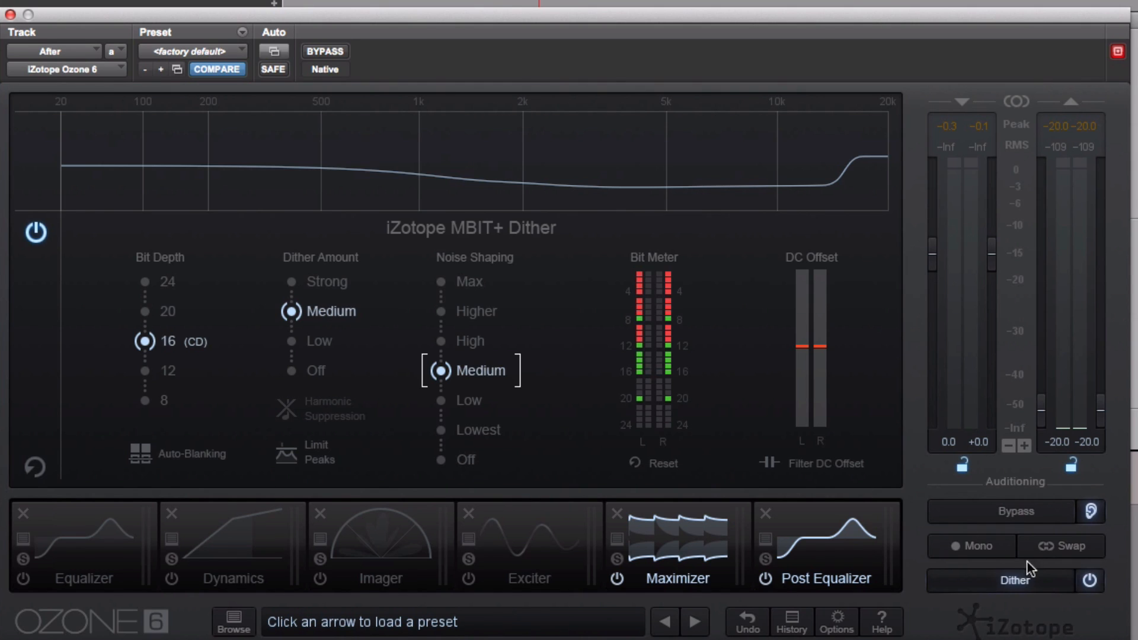
click(1085, 580)
click(1096, 583)
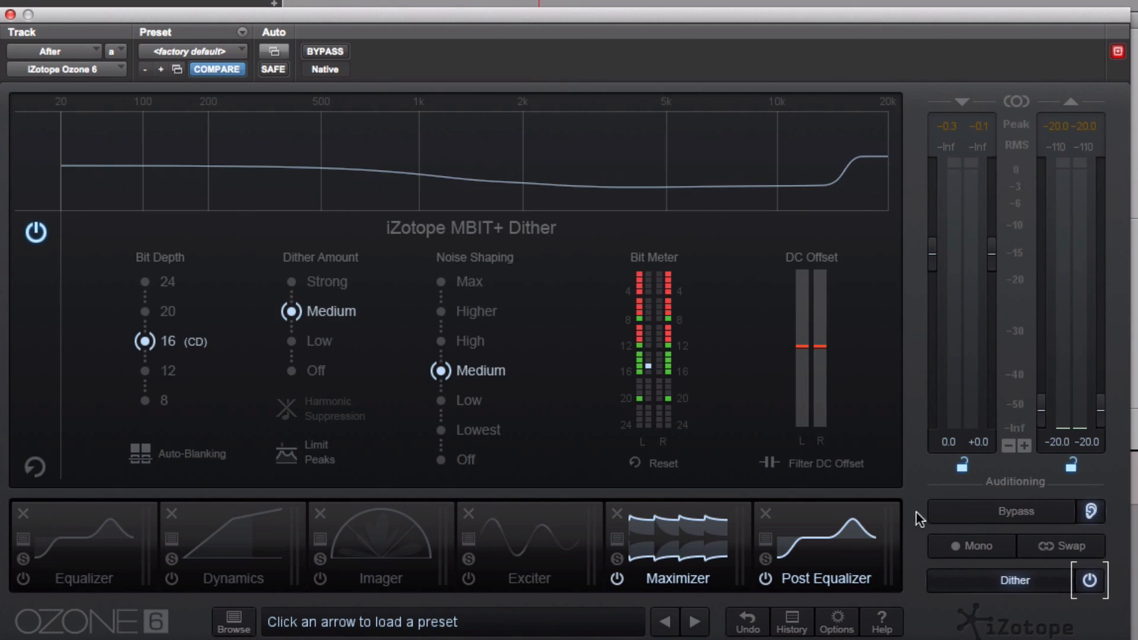
Step: Toggle the left/right channel Swap repeatedly to audition it, leaving it disabled
click(1056, 546)
click(1056, 547)
click(1057, 547)
click(1056, 546)
click(1056, 547)
Step: Toggle Mono auditioning repeatedly to compare it with stereo, leaving it disabled
click(979, 548)
click(989, 545)
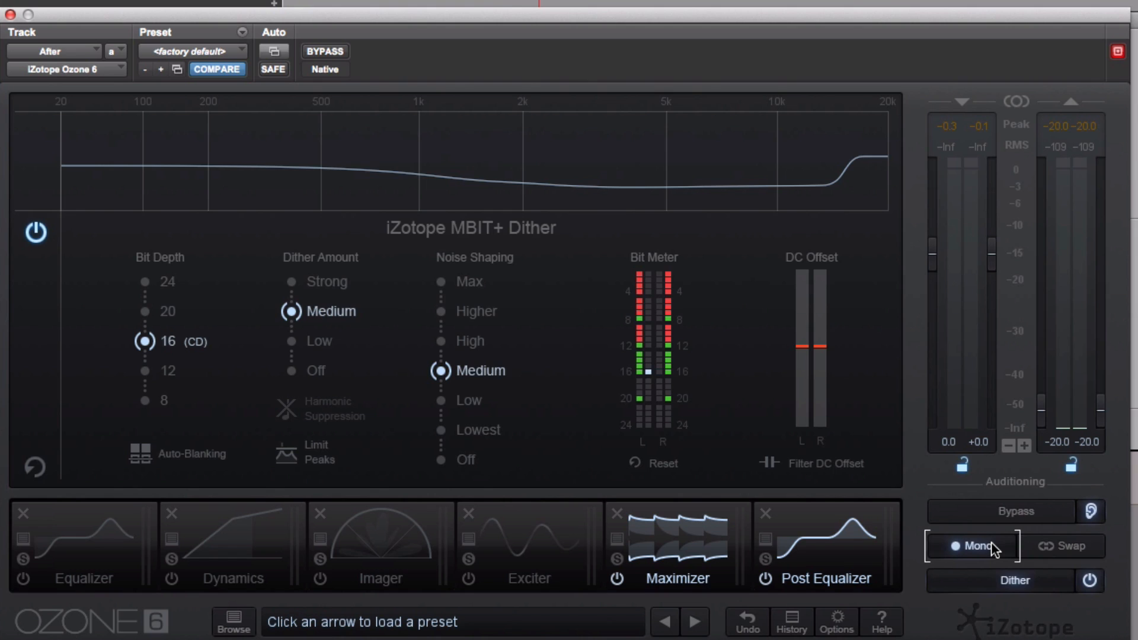
click(979, 546)
click(984, 542)
click(972, 541)
click(987, 546)
click(969, 548)
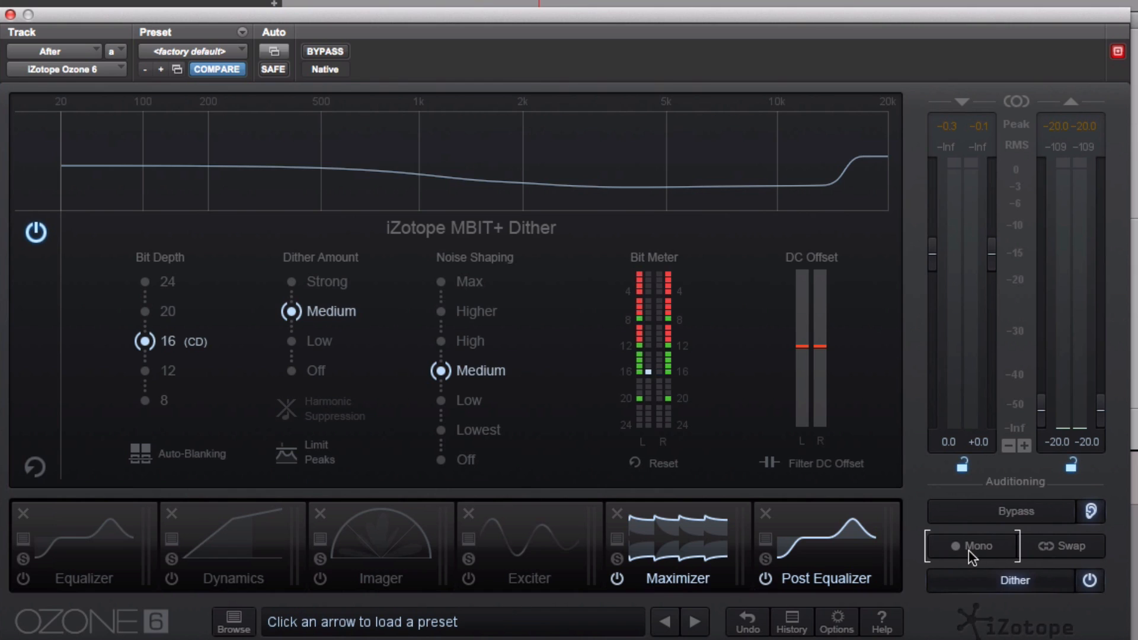